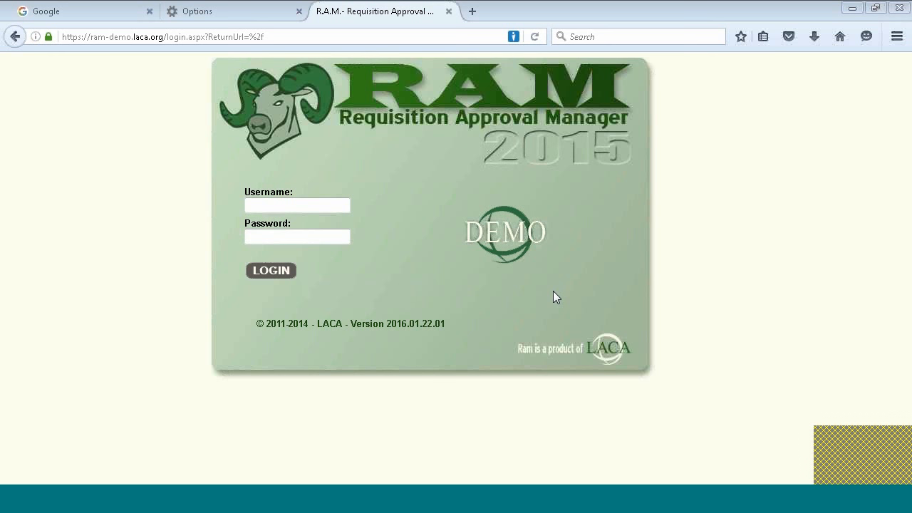
Log in as the first approver with their username and password
click(307, 206)
key(Tab)
text(aabc)
key(Return)
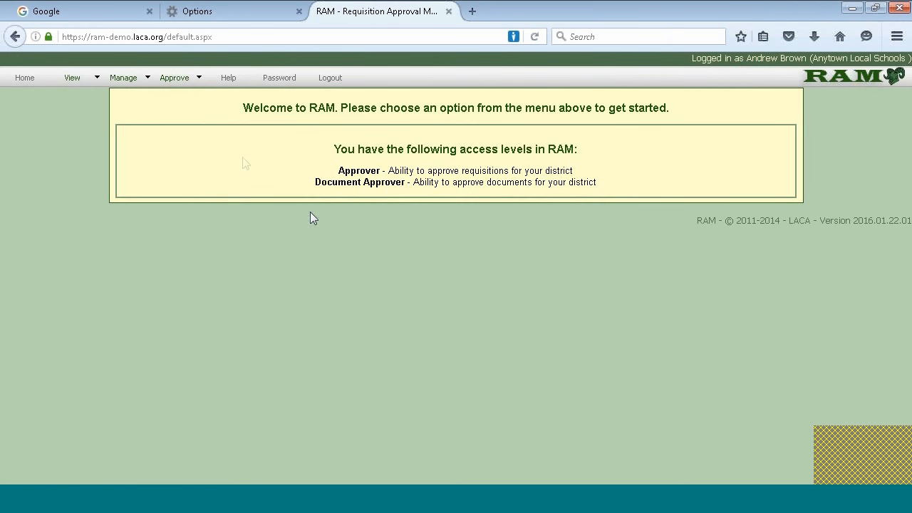
Open Approve > Requisitions and review the two pending requisitions ($656.00 and $25,419.68)
mouse_move(171, 79)
click(182, 100)
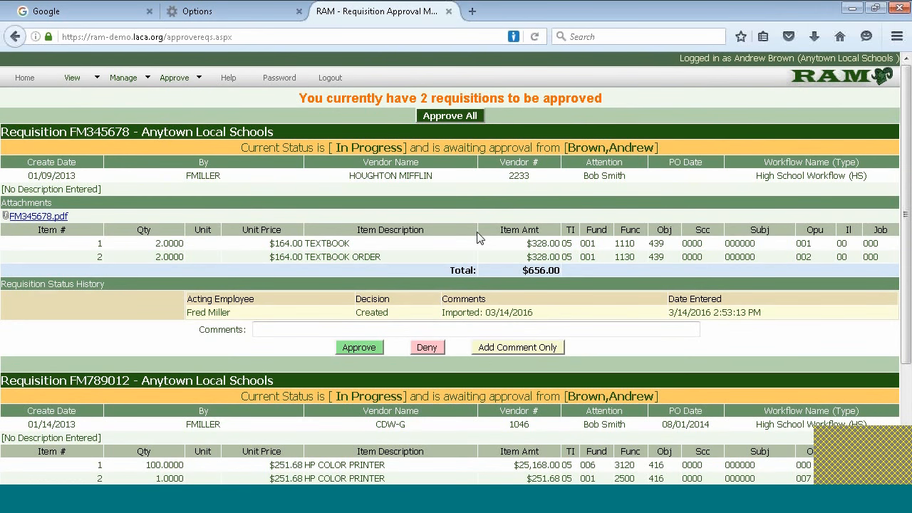
scroll(473, 280, down, 3)
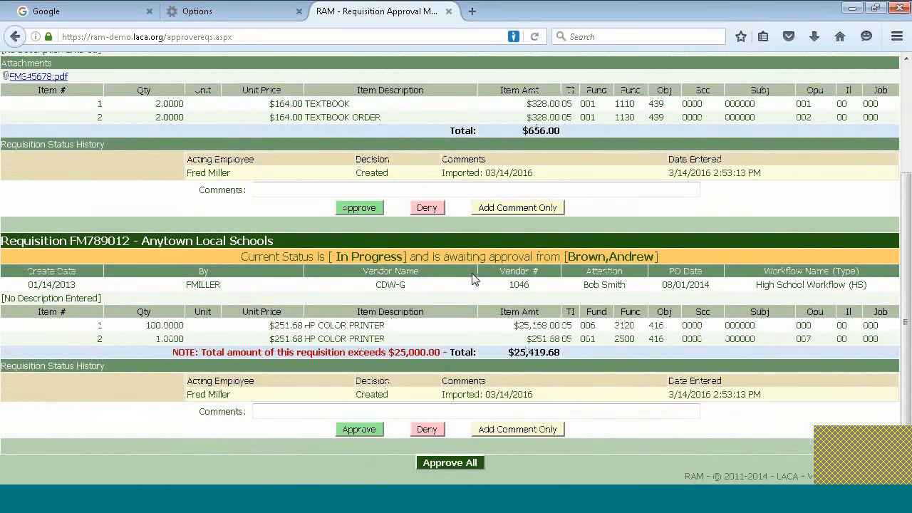
scroll(473, 279, up, 3)
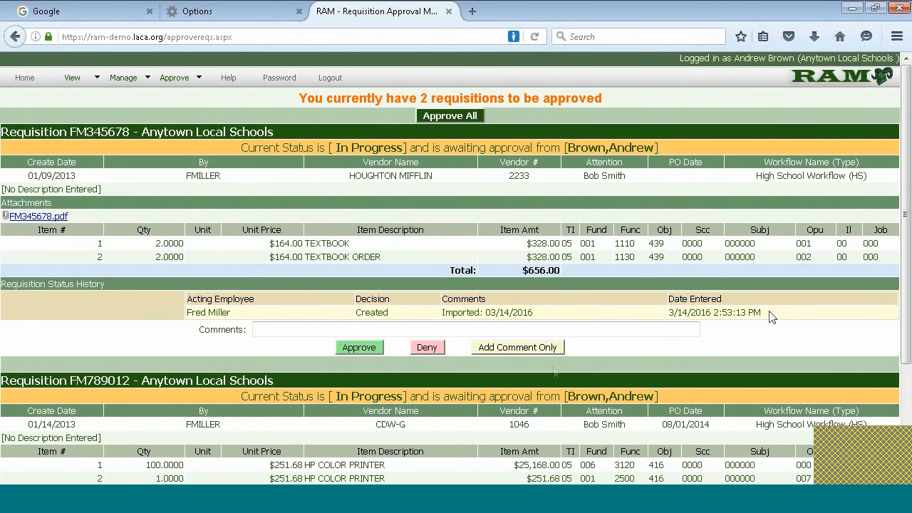
scroll(551, 367, down, 3)
scroll(611, 385, up, 1)
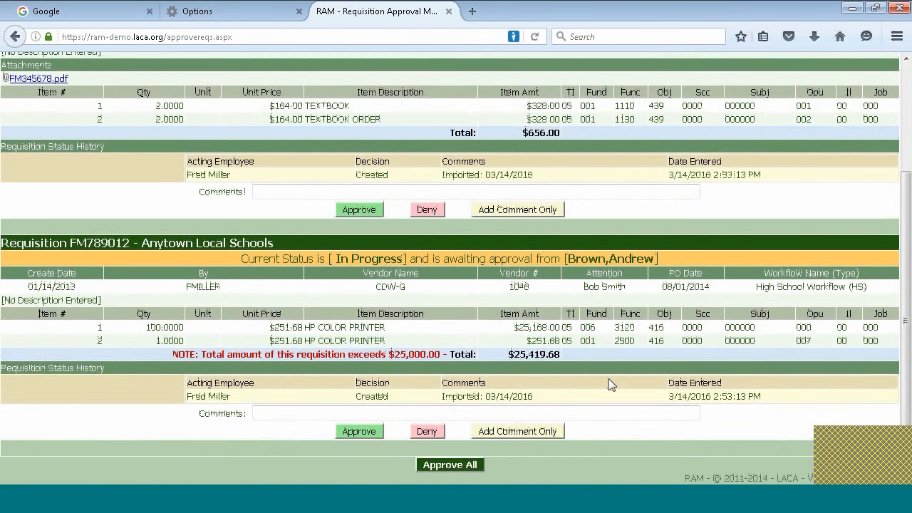
scroll(609, 383, up, 2)
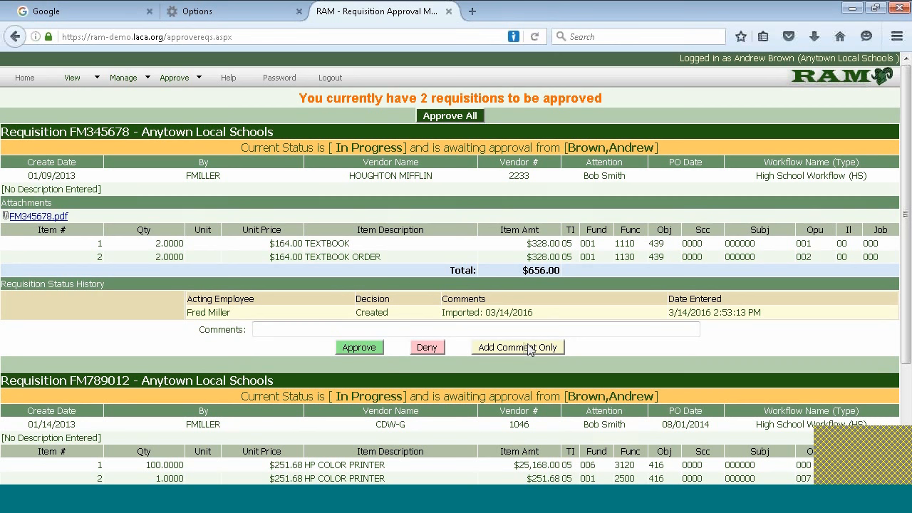
Add the saved comment 'You entered the wrong account code. Please fix in USAS' to FM345678 as comment only
click(283, 329)
click(269, 330)
key(Down)
key(Down)
key(Return)
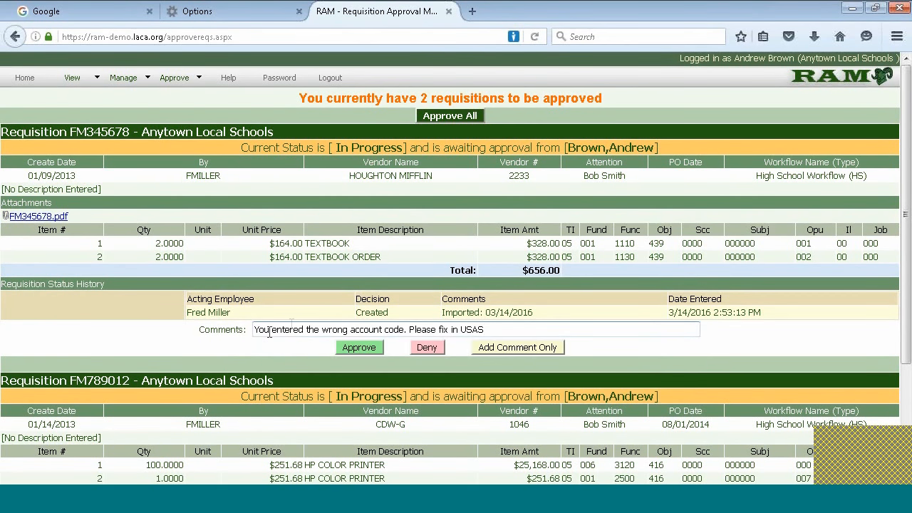
click(492, 347)
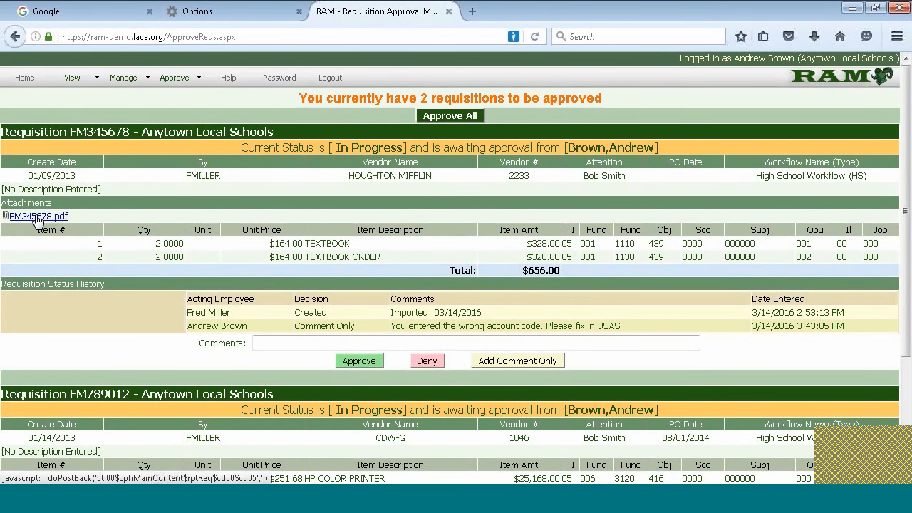
click(35, 218)
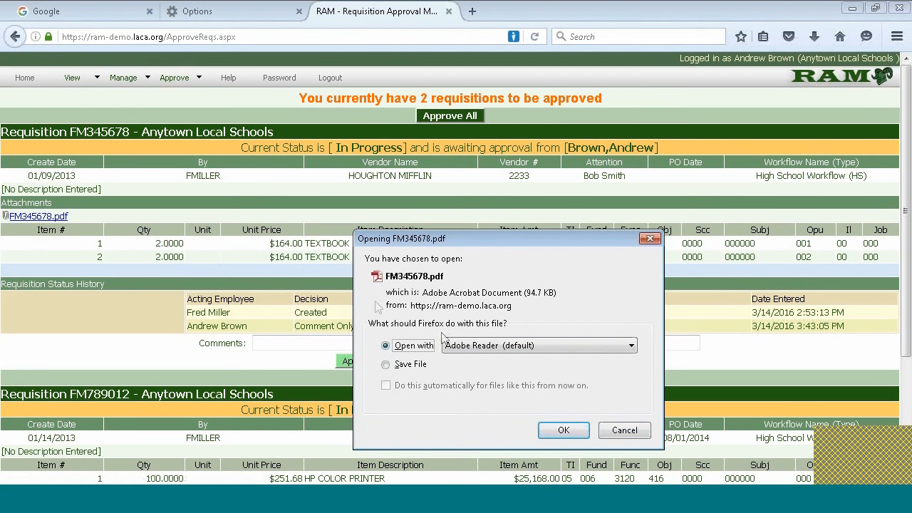
click(633, 433)
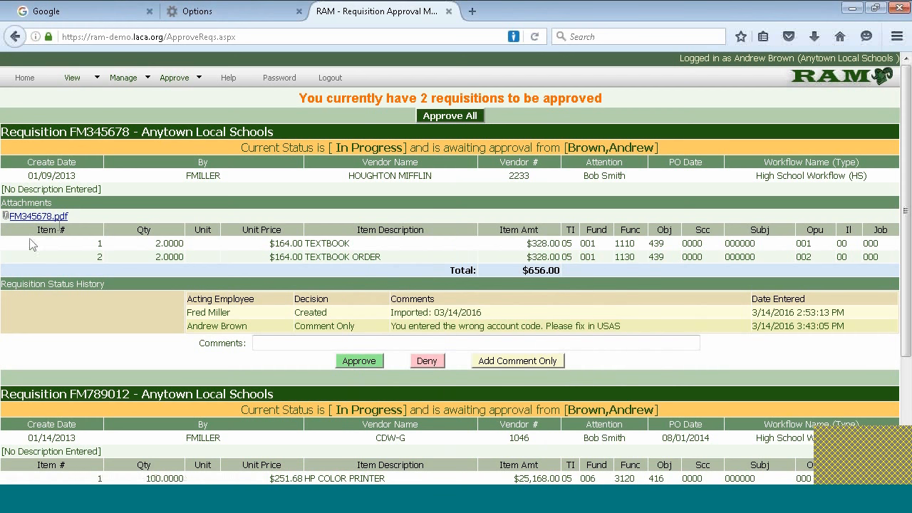
scroll(190, 298, down, 4)
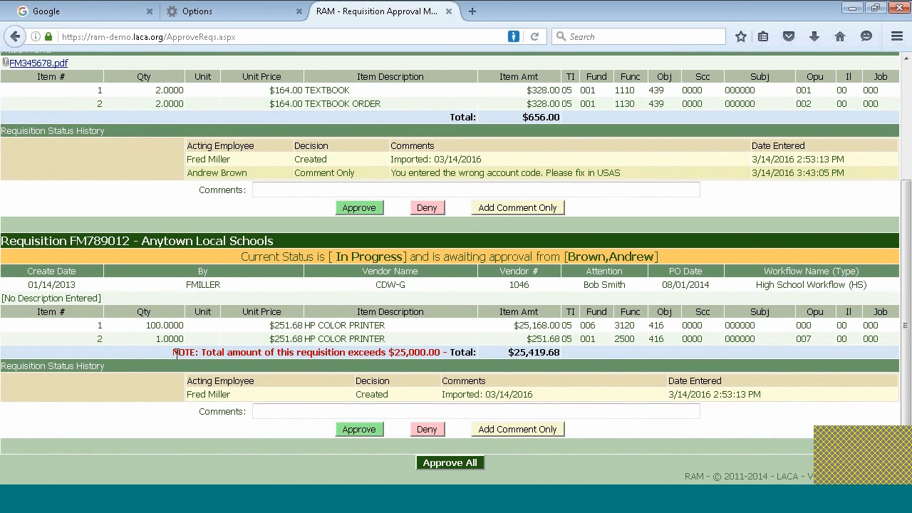
drag(173, 354, 439, 369)
click(438, 372)
scroll(419, 294, up, 4)
scroll(435, 420, down, 4)
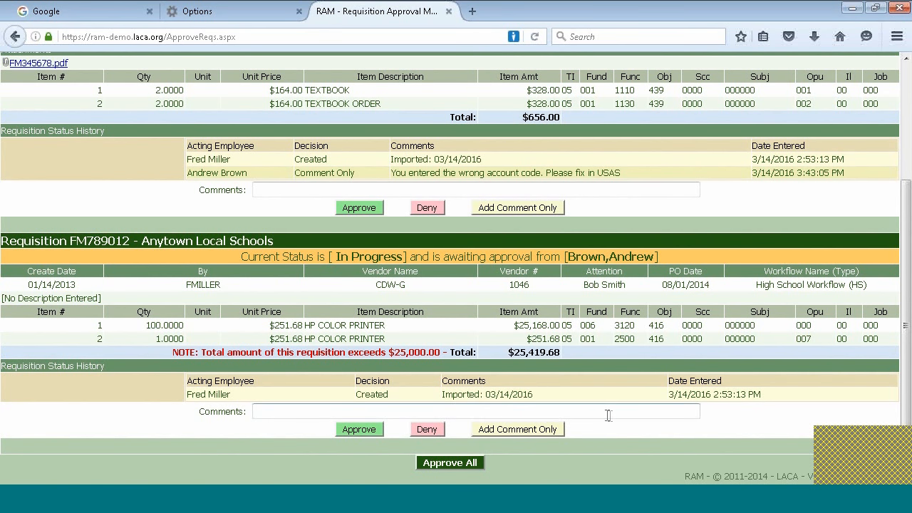
scroll(607, 415, up, 4)
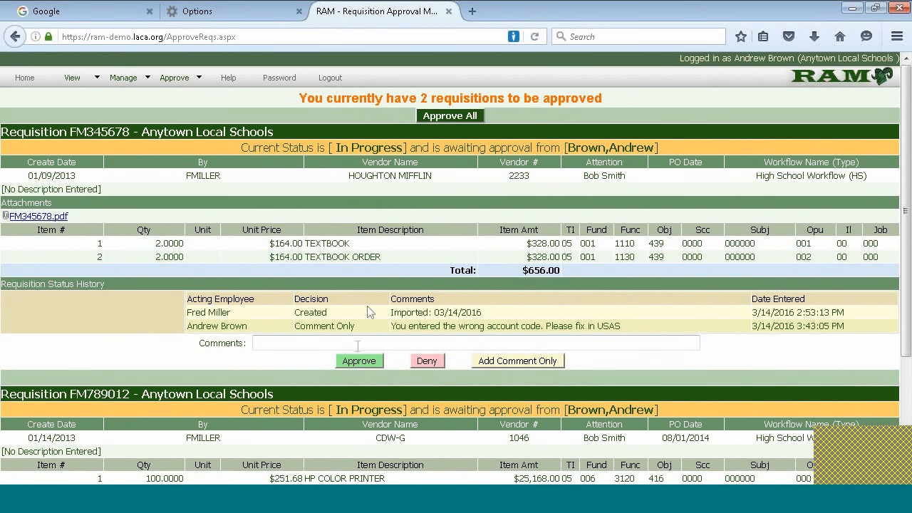
scroll(356, 368, down, 3)
Approve requisitions FM345678 and FM789012
scroll(359, 428, down, 5)
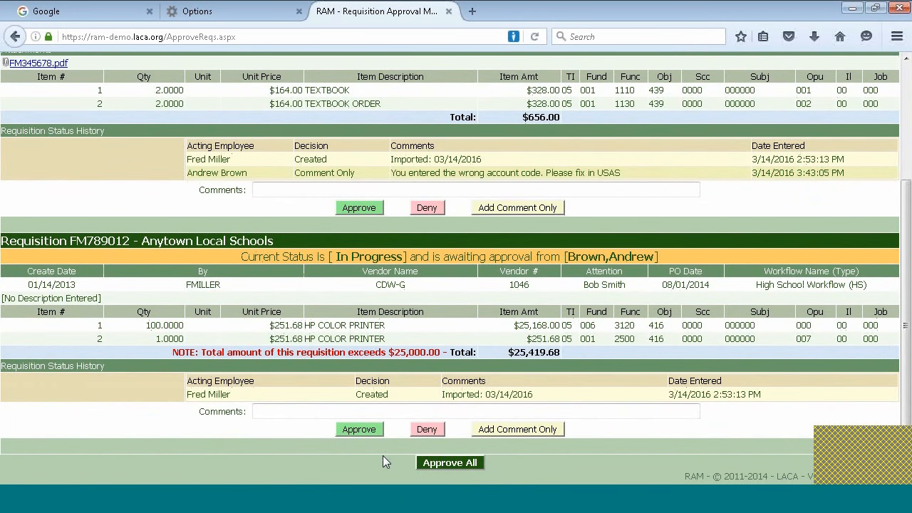
click(360, 208)
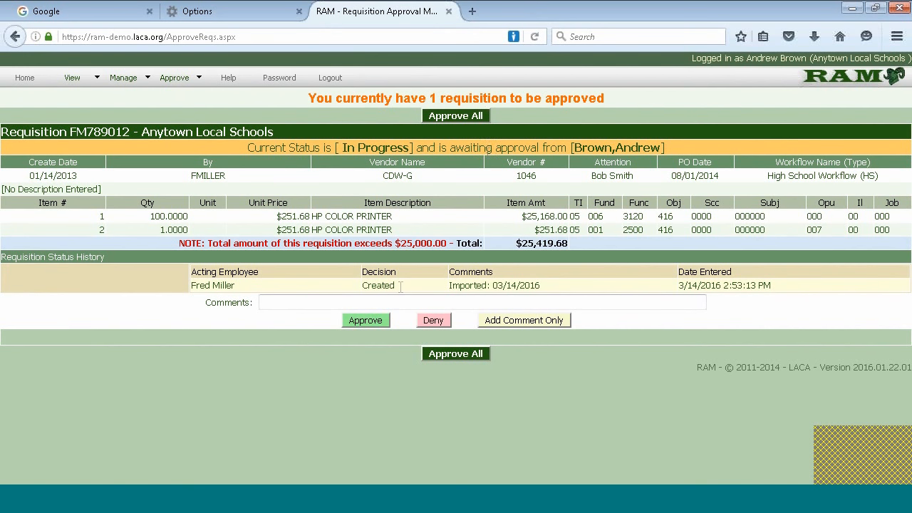
click(377, 317)
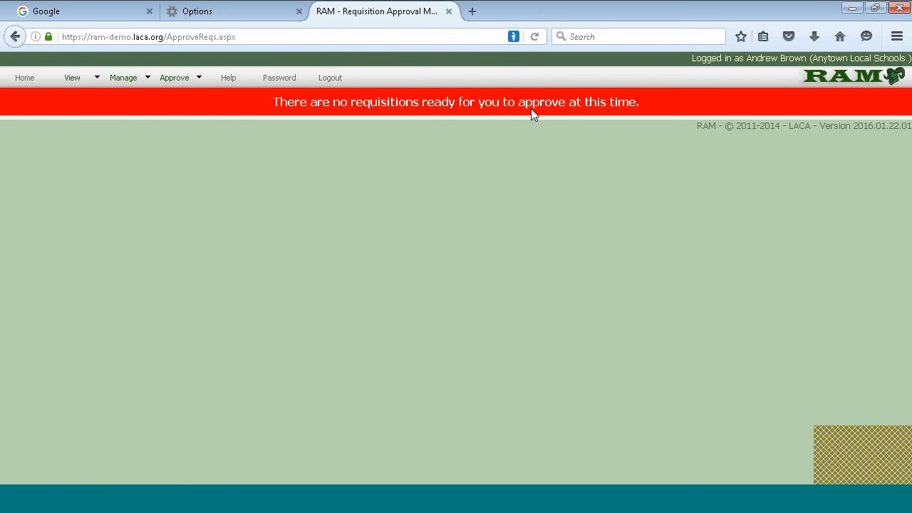
mouse_move(74, 79)
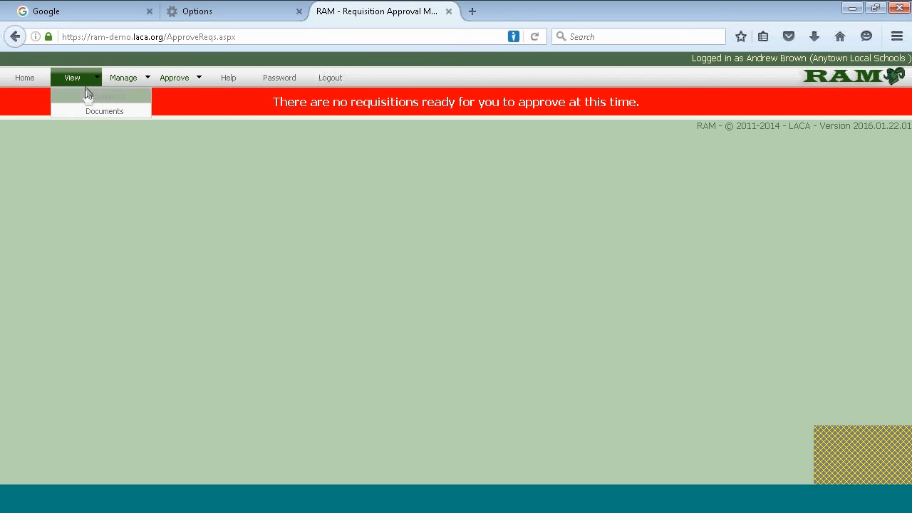
Search all requisitions via View > Requisitions and check both show a new Approved history entry
click(85, 93)
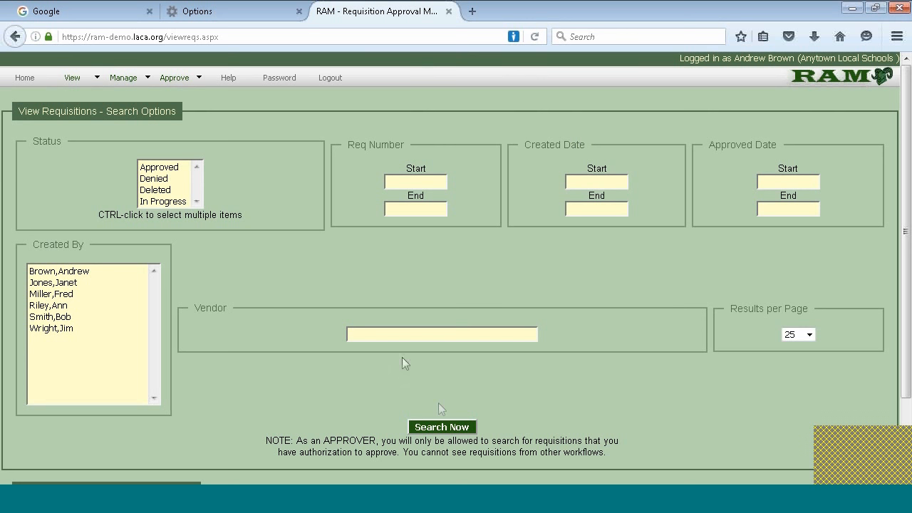
click(458, 429)
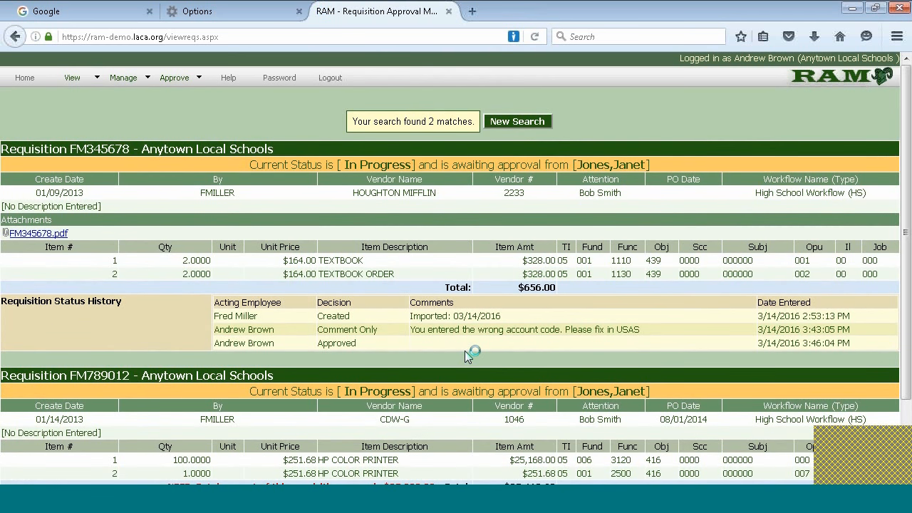
scroll(466, 357, down, 2)
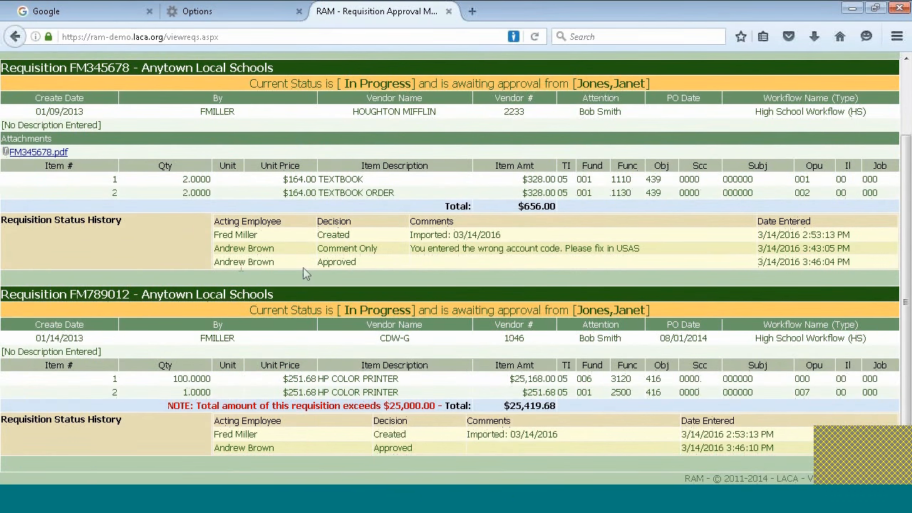
drag(207, 252, 302, 250)
click(315, 250)
scroll(371, 271, up, 2)
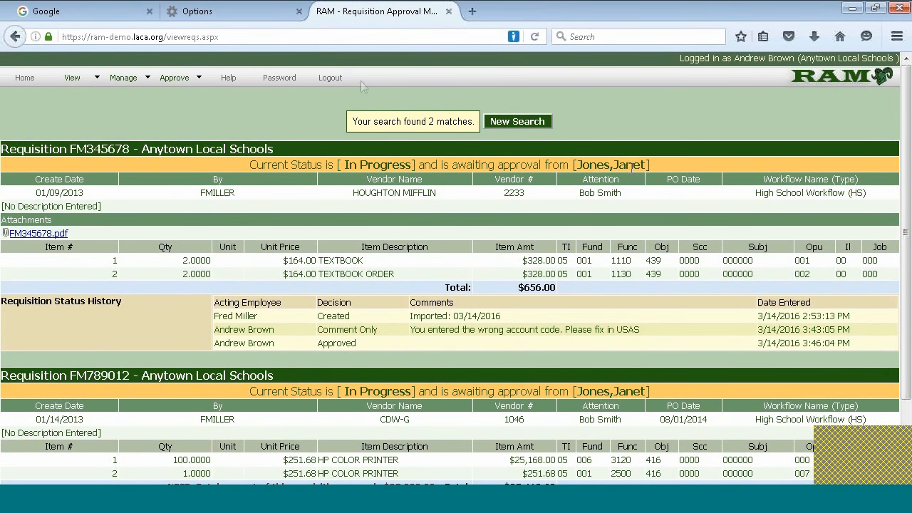
Log out and sign in as the second approver with their username and password
click(331, 79)
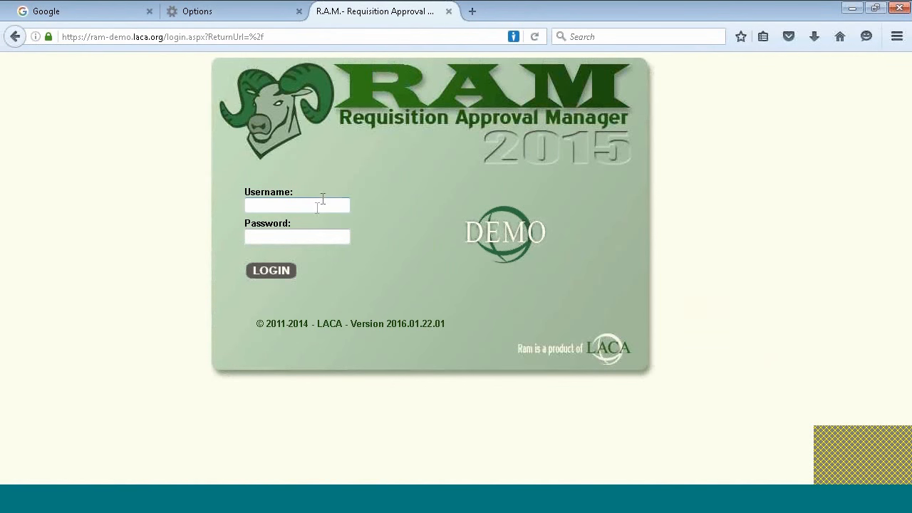
click(318, 208)
text(jj)
key(Down)
key(Tab)
text(demo)
key(Return)
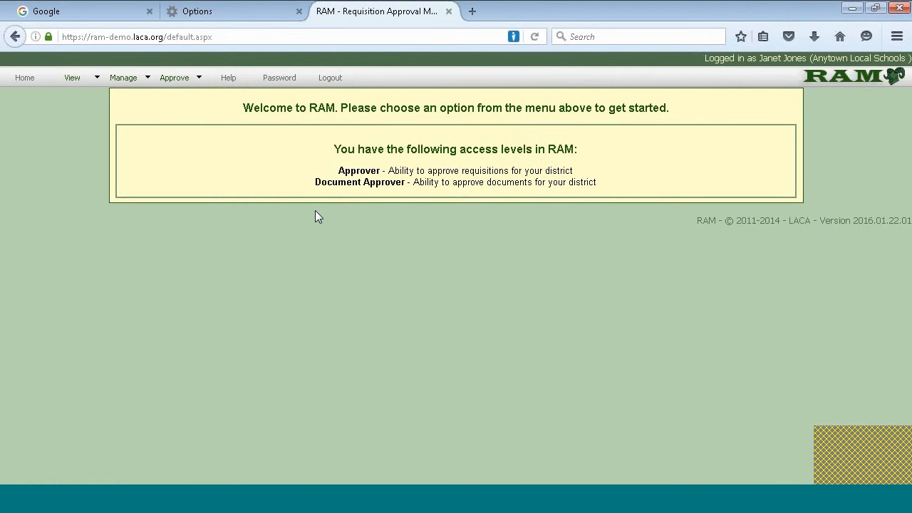
Open the pending requisitions and set FM345678's decision to Add Comment Only
mouse_move(151, 73)
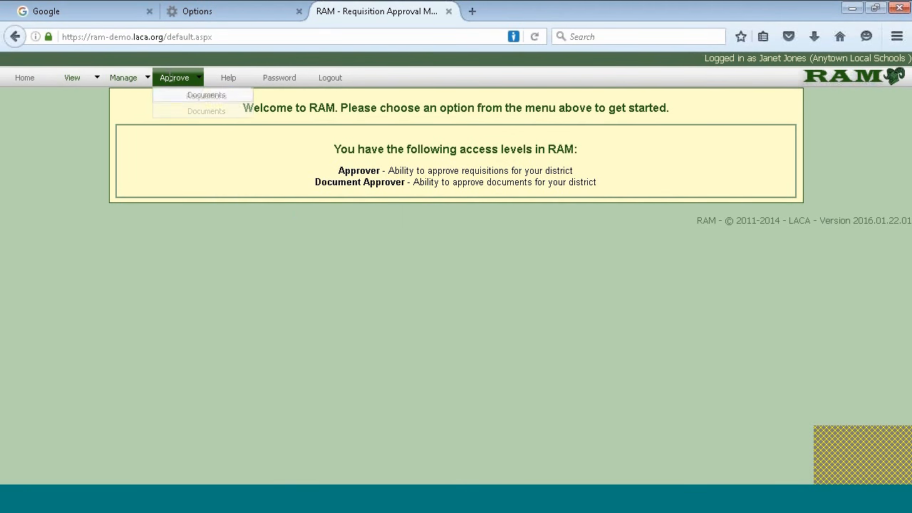
click(179, 96)
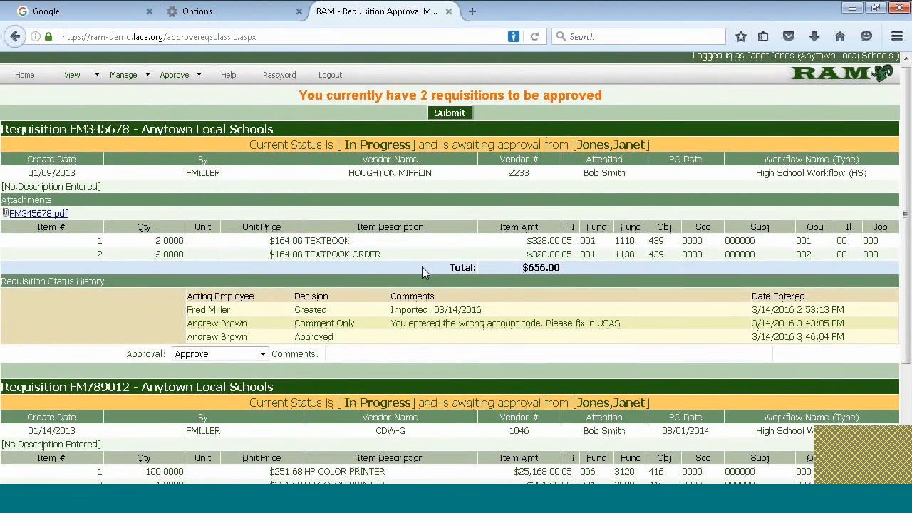
scroll(423, 270, down, 2)
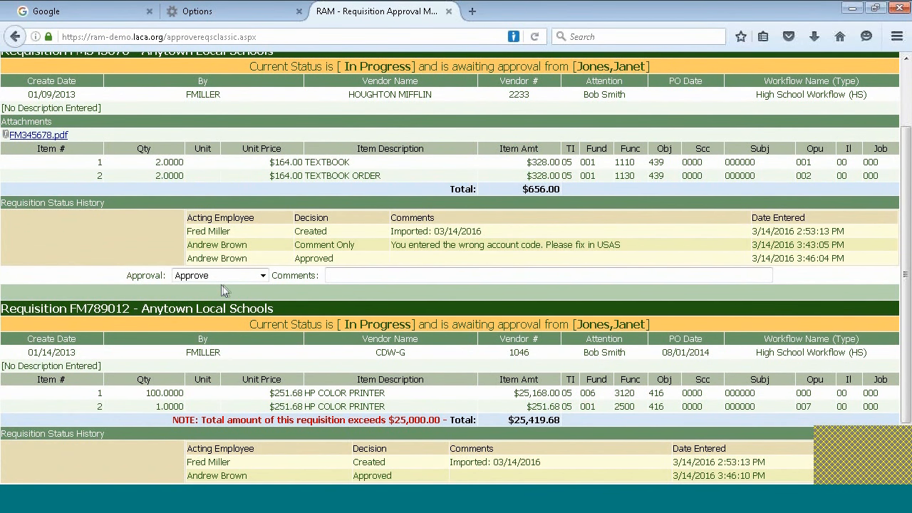
click(263, 277)
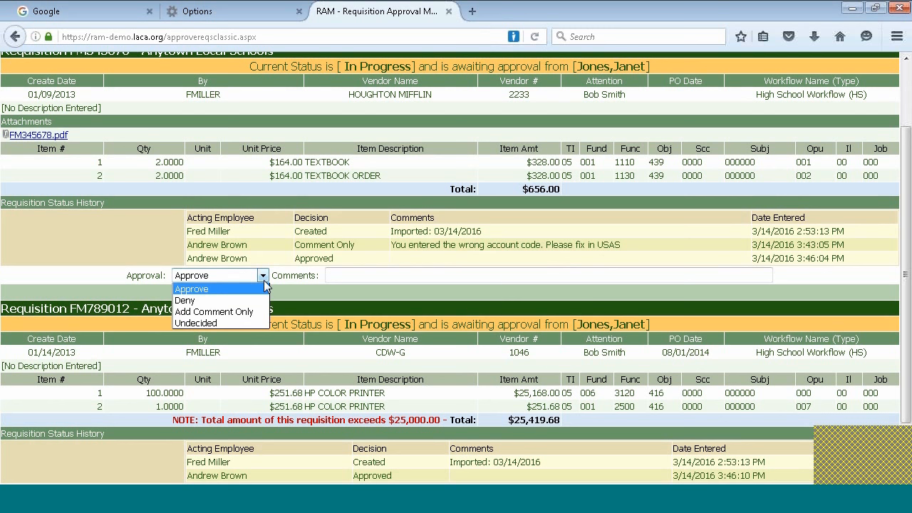
click(194, 312)
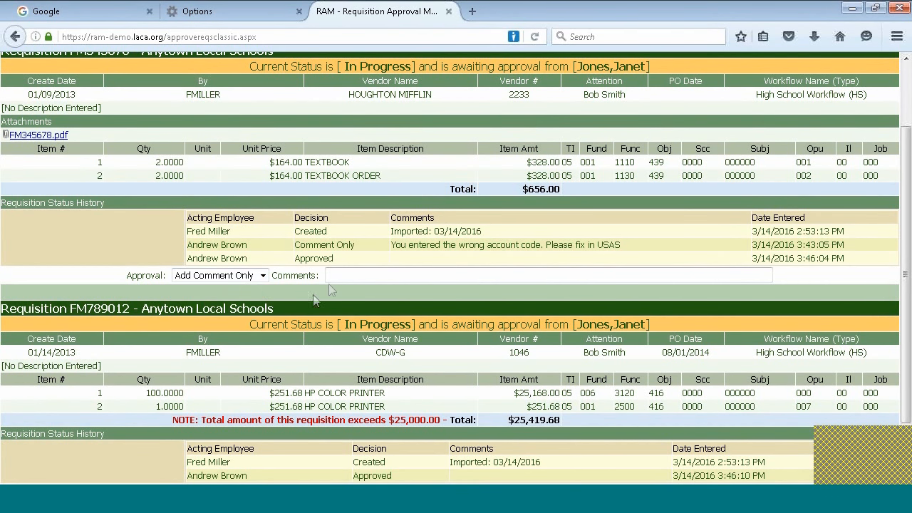
click(340, 277)
Comment 'Test Comment' on FM345678, mark FM789012 Undecided, and submit both decisions
text(Test)
key(Down)
key(Tab)
scroll(340, 277, down, 1)
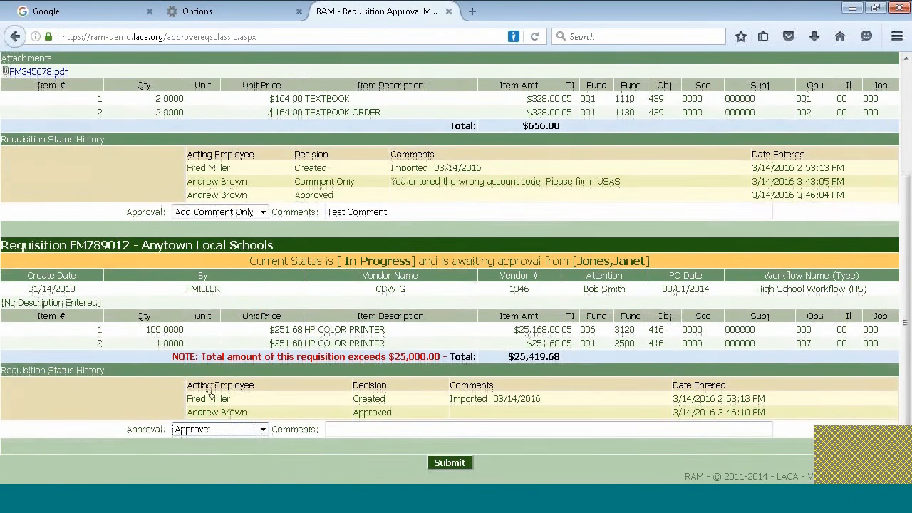
click(263, 430)
click(207, 476)
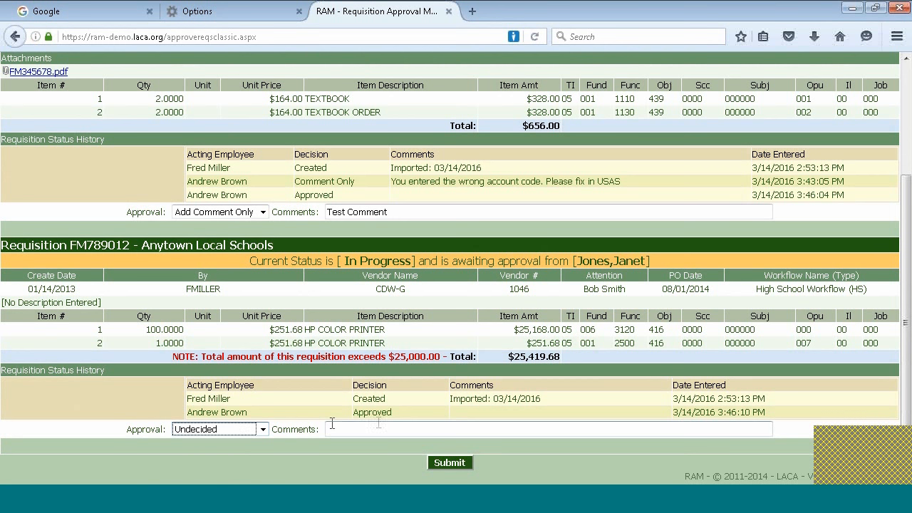
click(450, 462)
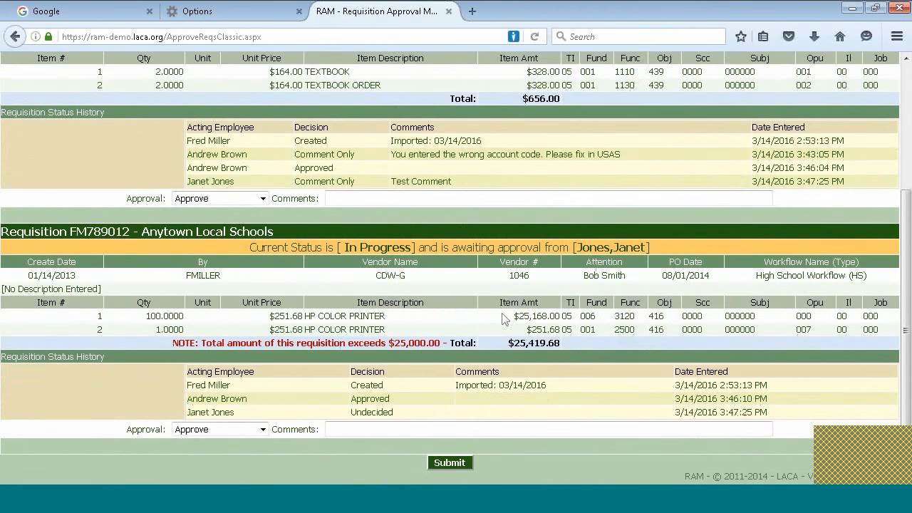
scroll(539, 287, up, 3)
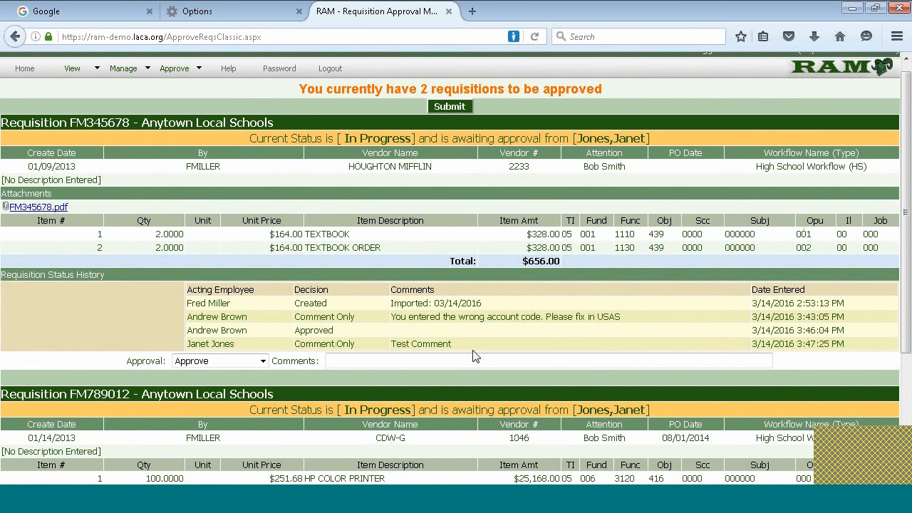
scroll(473, 352, down, 3)
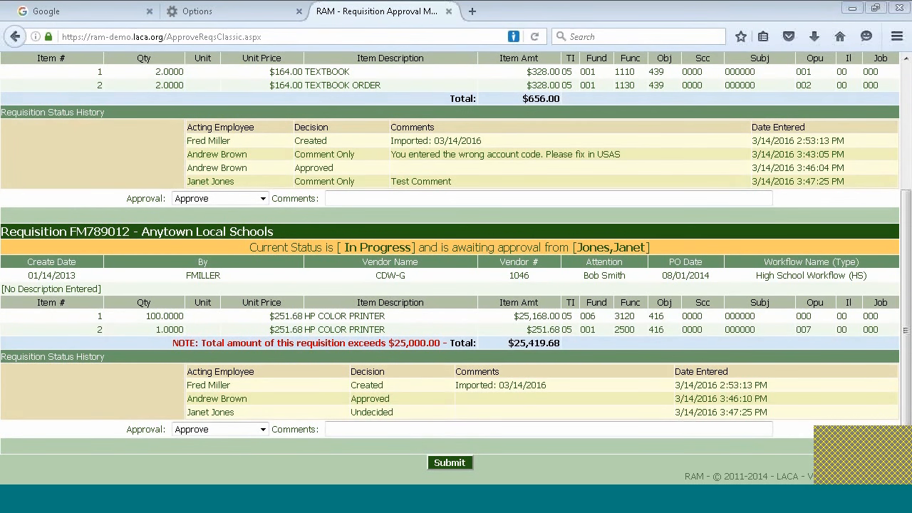
Set the Approval decision for both FM345678 and FM789012 to Undecided
click(263, 199)
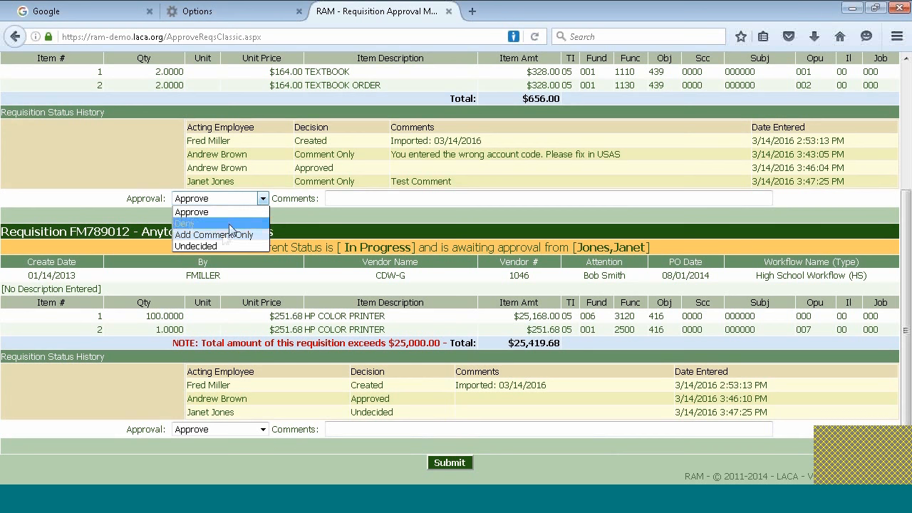
click(192, 212)
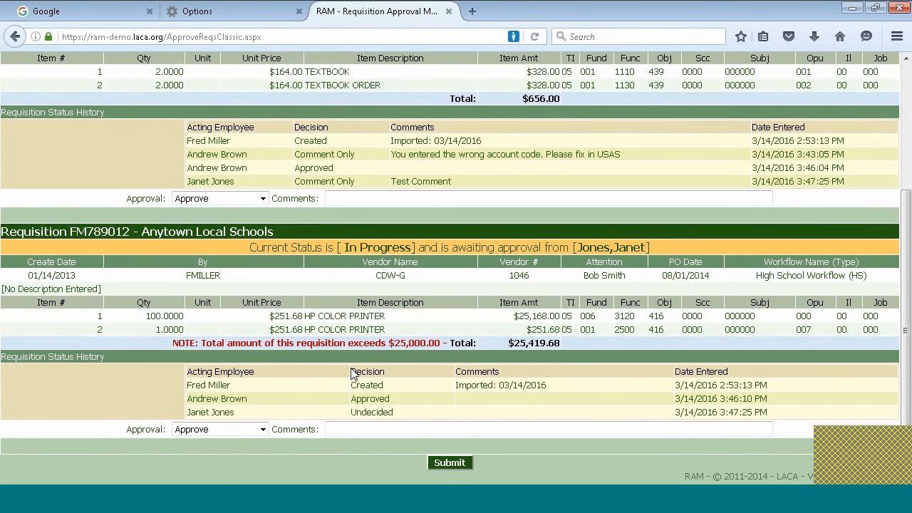
click(262, 199)
click(235, 245)
click(262, 429)
click(202, 473)
Set both FM345678 and FM789012 to Approve and submit the decisions
click(255, 198)
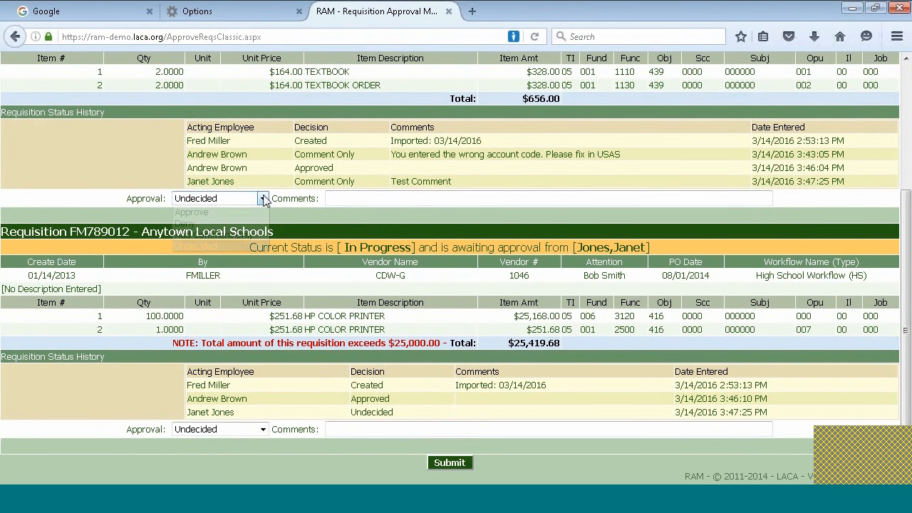
click(240, 207)
click(259, 429)
click(214, 440)
click(455, 462)
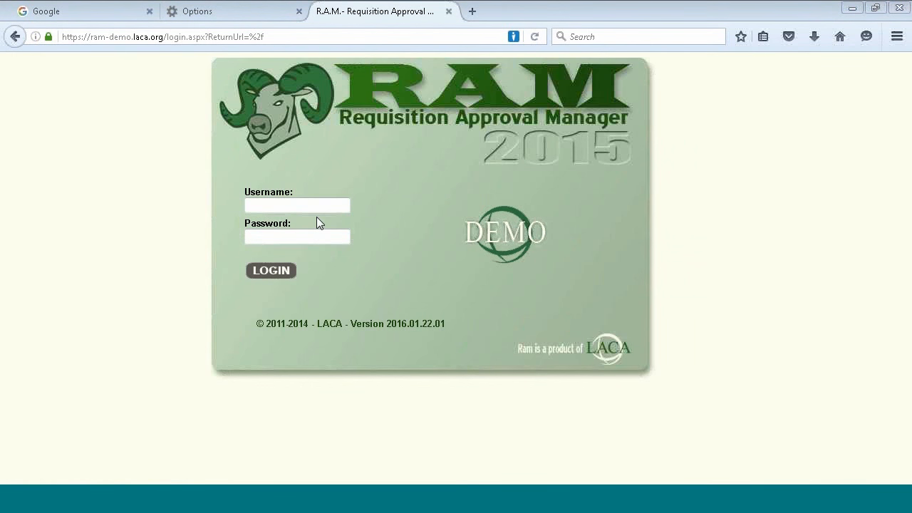
Log in as the requisitions' creator with their username and password
click(315, 203)
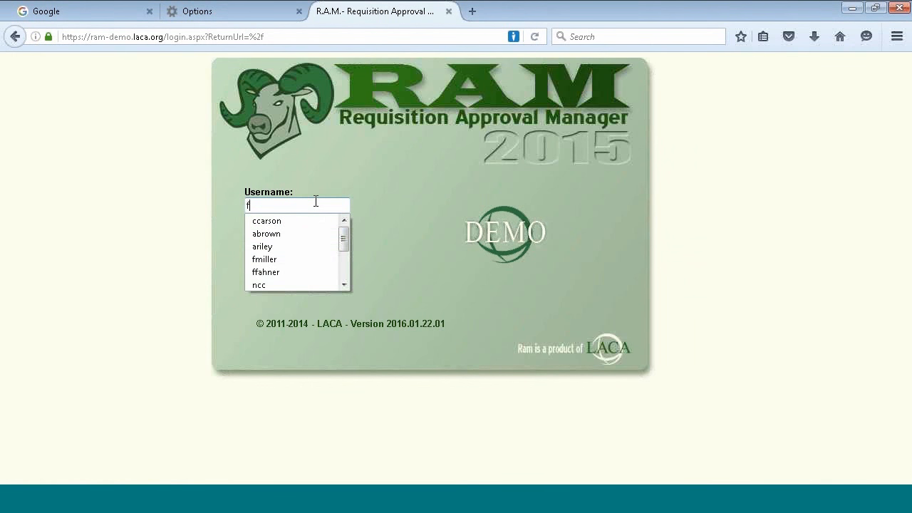
key(Tab)
text(••••)
key(Return)
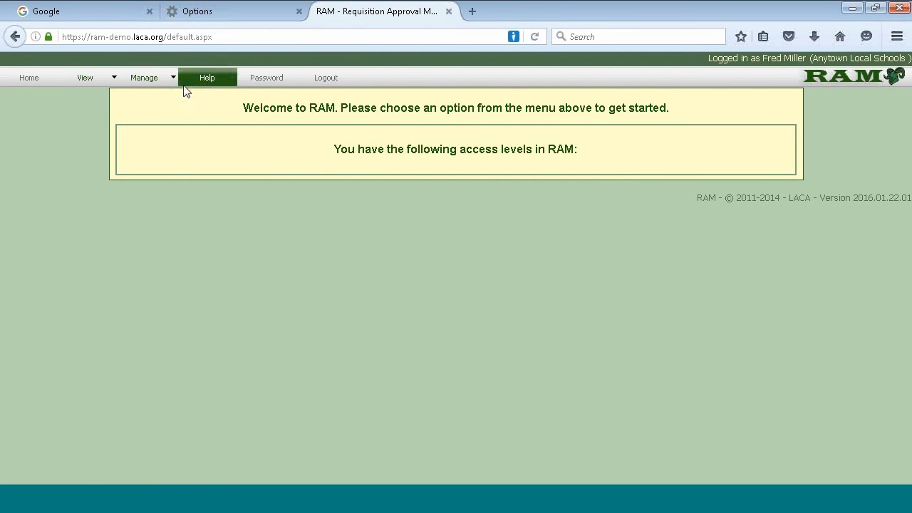
Search View > Requisitions to list the creator's two requisitions, both In Progress
mouse_move(170, 83)
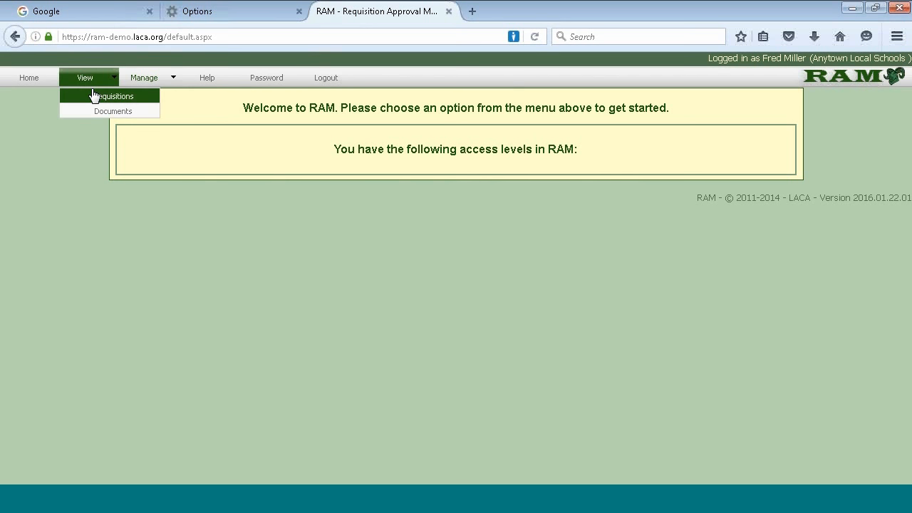
click(92, 94)
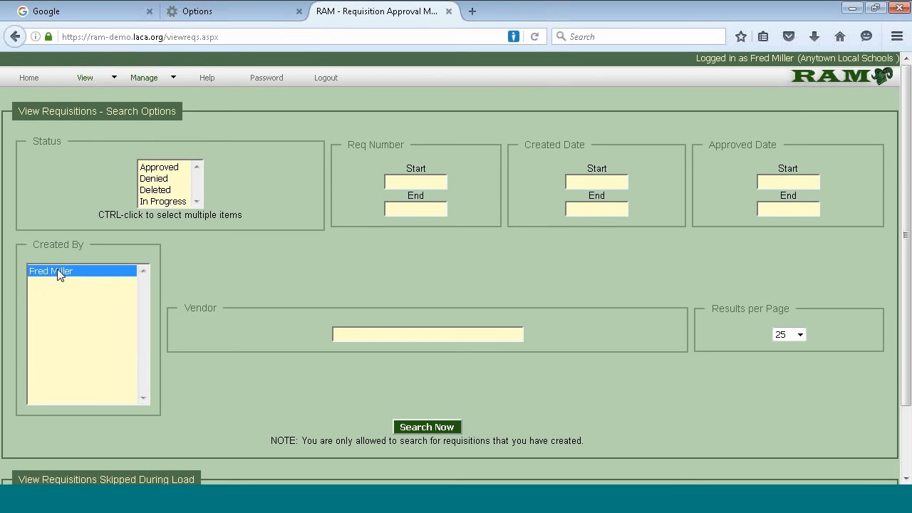
click(428, 430)
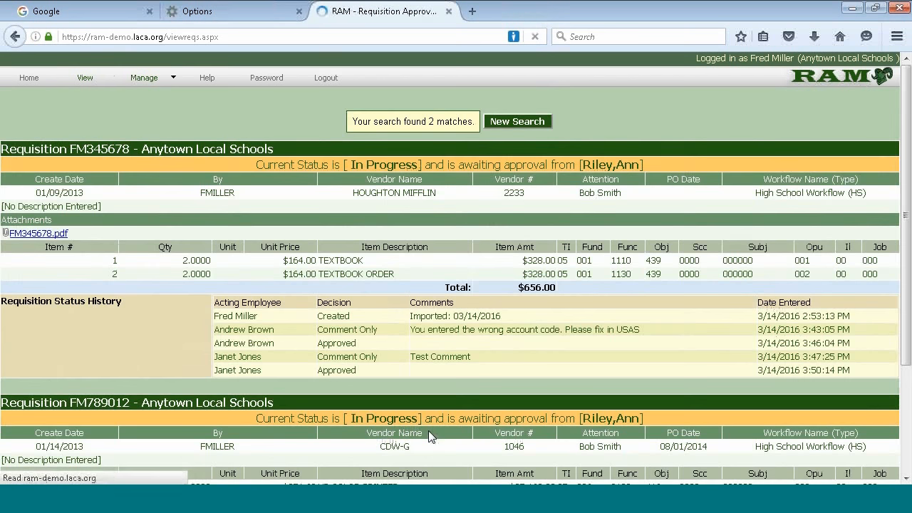
scroll(565, 284, down, 2)
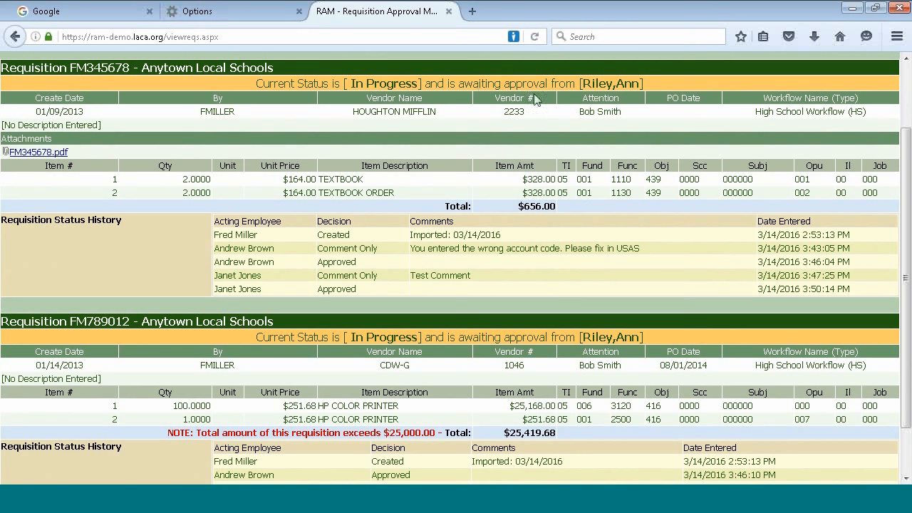
drag(583, 83, 641, 84)
click(683, 88)
scroll(386, 311, up, 2)
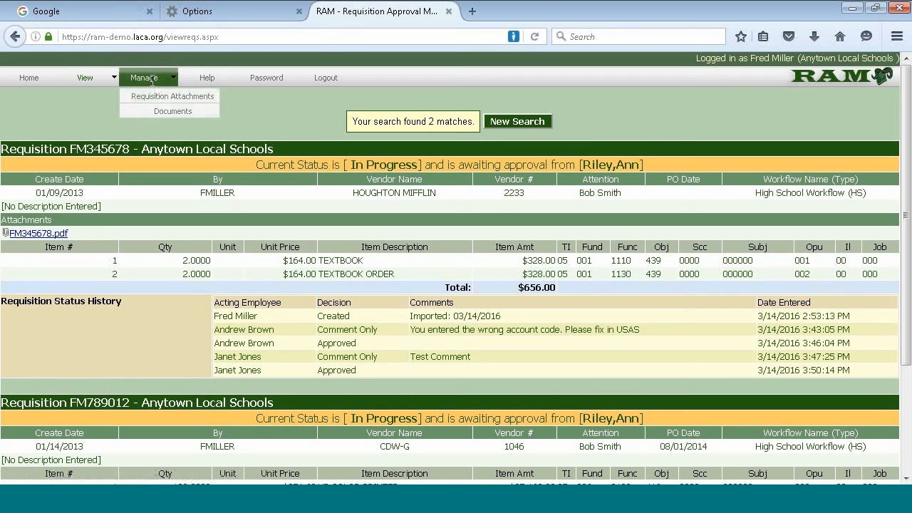
Attach the file FM345678.docx to in-progress requisition FM345678 through Requisition Attachments
click(157, 94)
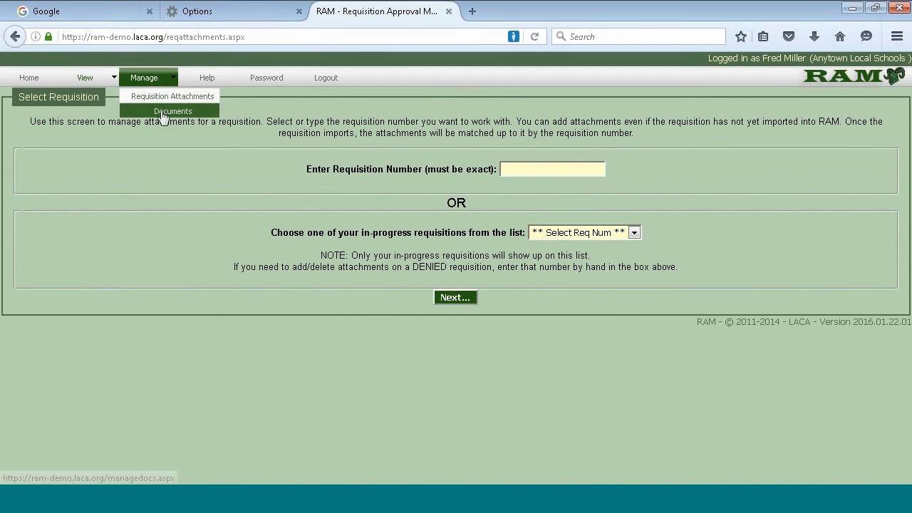
click(605, 236)
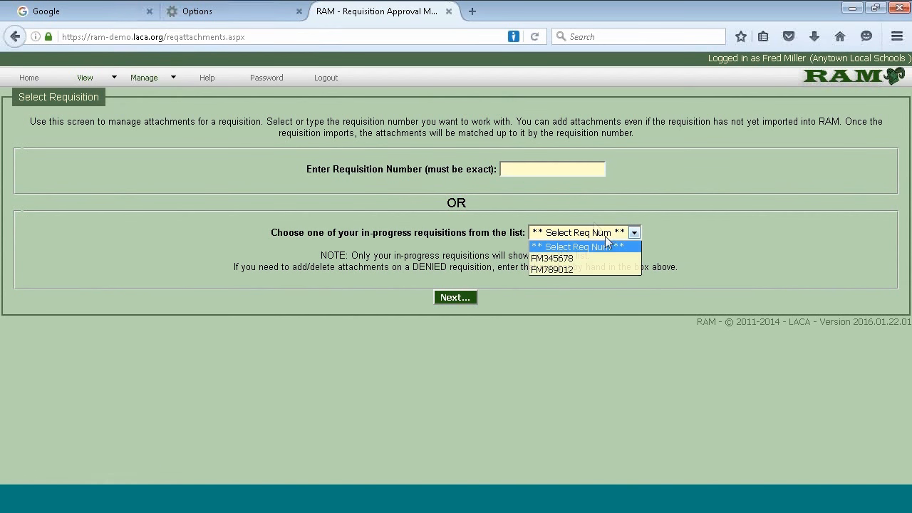
click(565, 261)
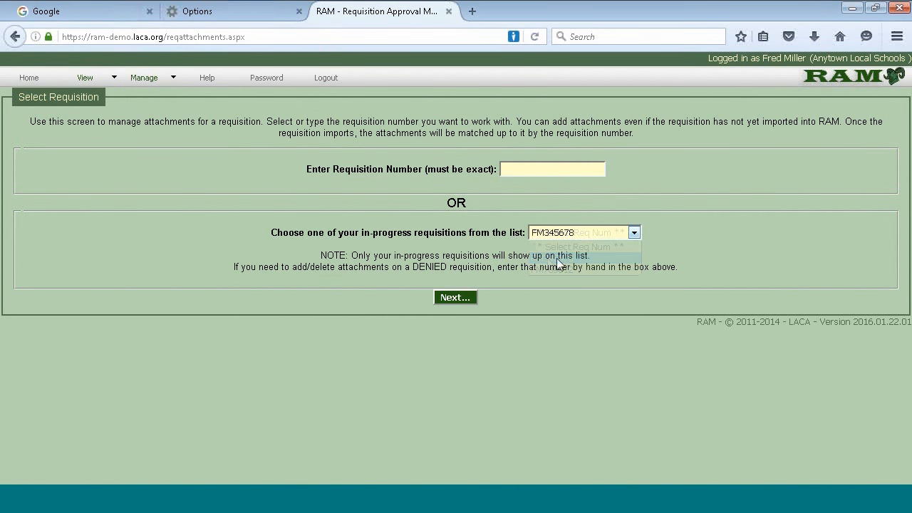
click(461, 300)
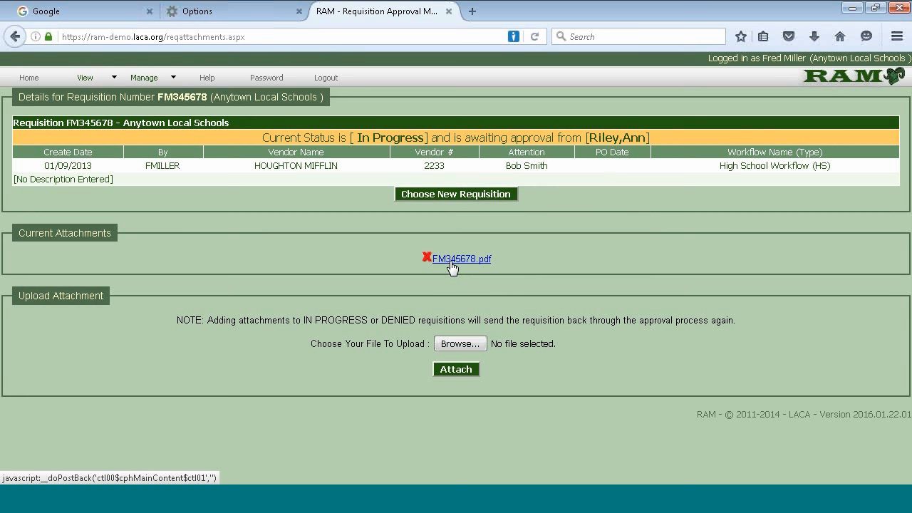
click(453, 345)
click(238, 100)
click(574, 308)
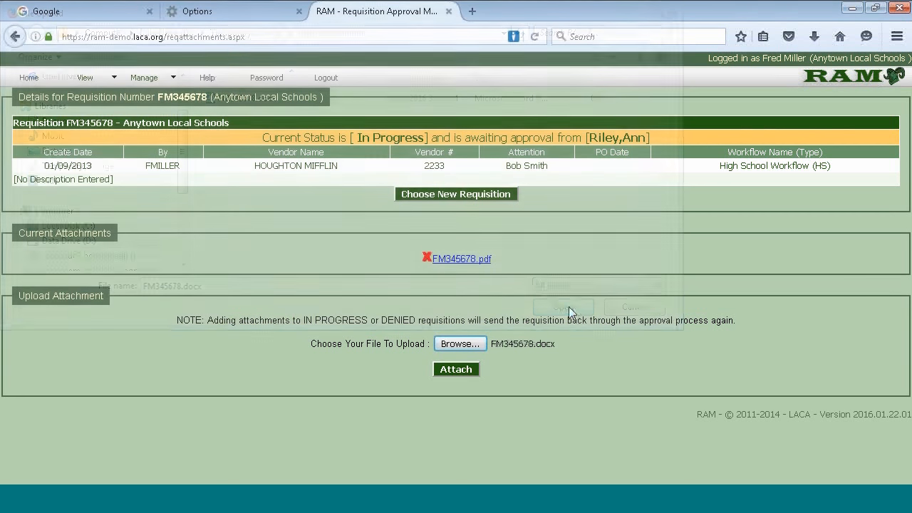
click(457, 369)
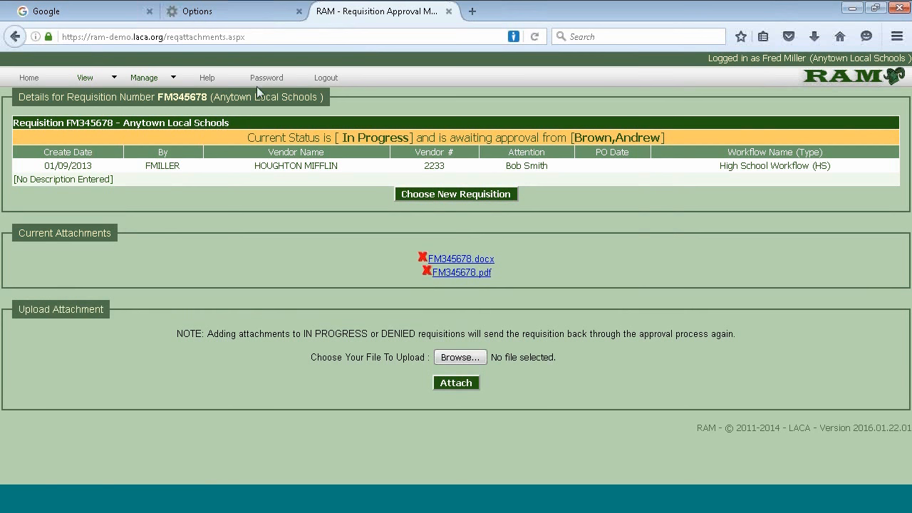
Search the requisitions and confirm FM345678's history ends with the Resubmitted 'Attachment was added (FM345678.docx)' entry
mouse_move(85, 79)
click(91, 96)
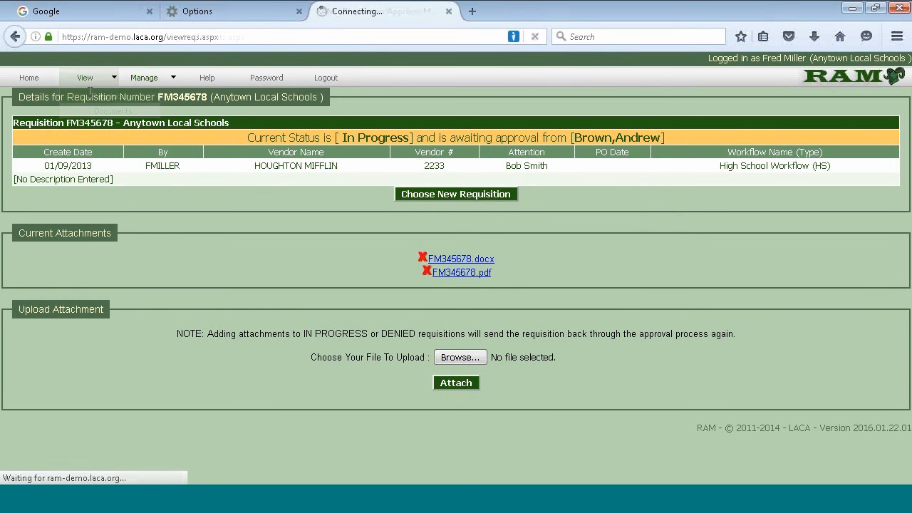
click(433, 426)
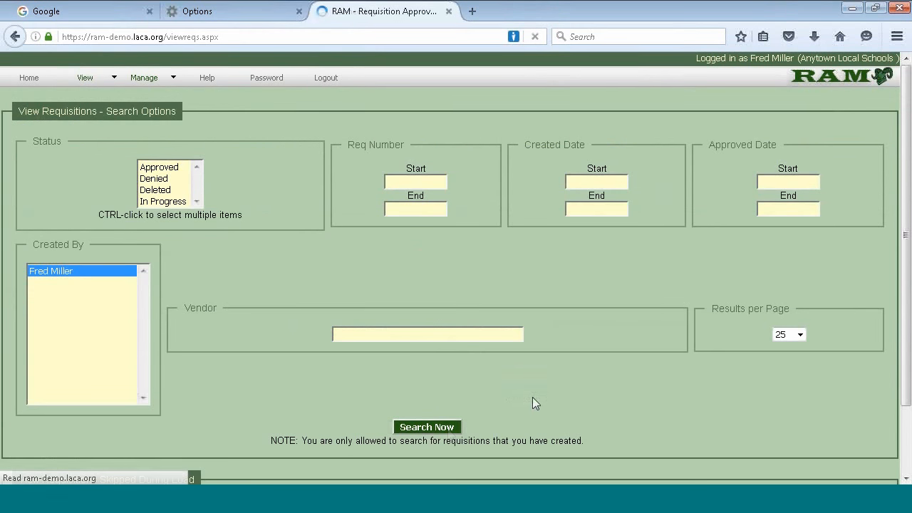
scroll(534, 393, down, 2)
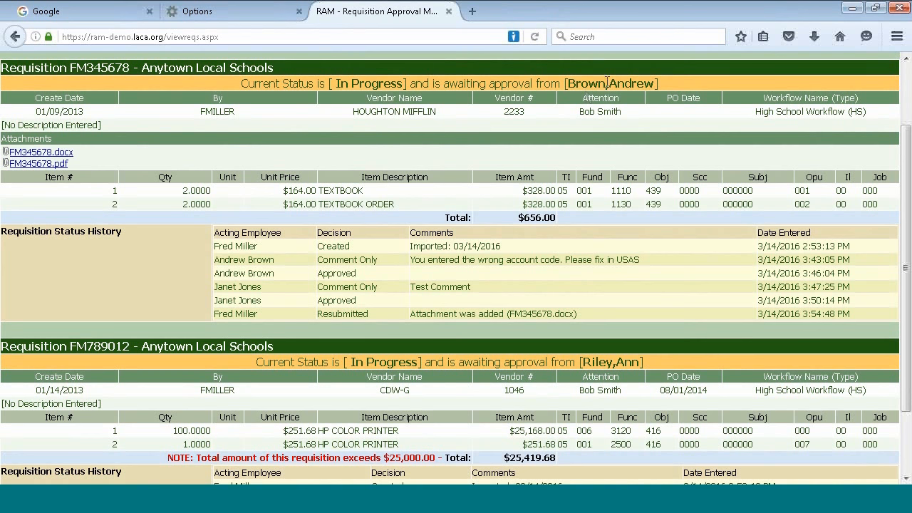
drag(655, 84, 569, 95)
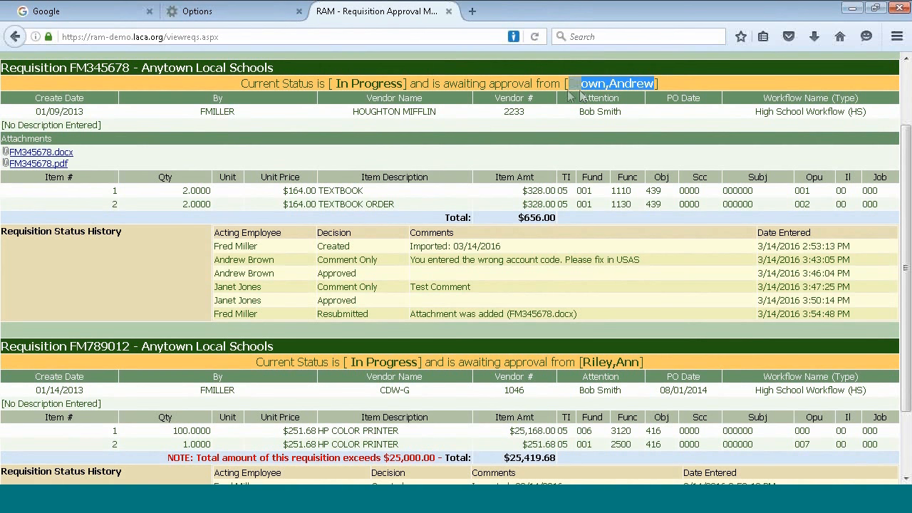
click(574, 160)
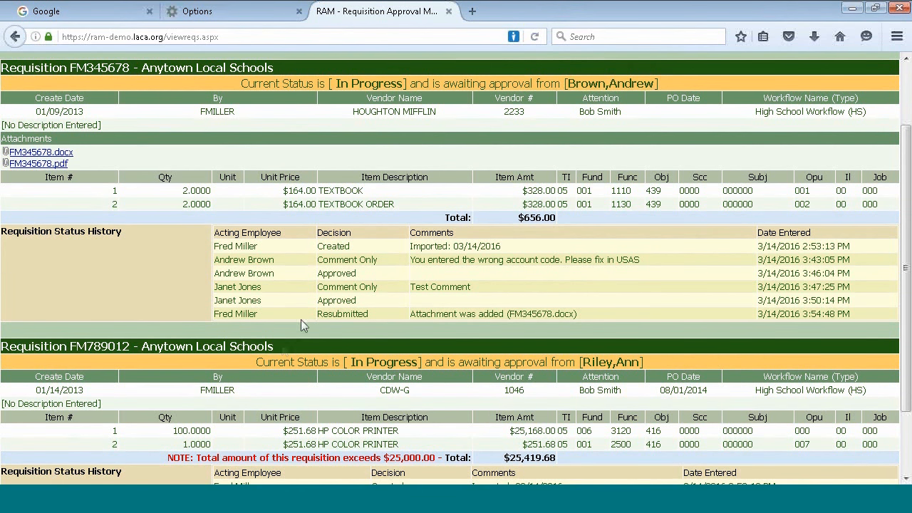
drag(320, 312, 377, 314)
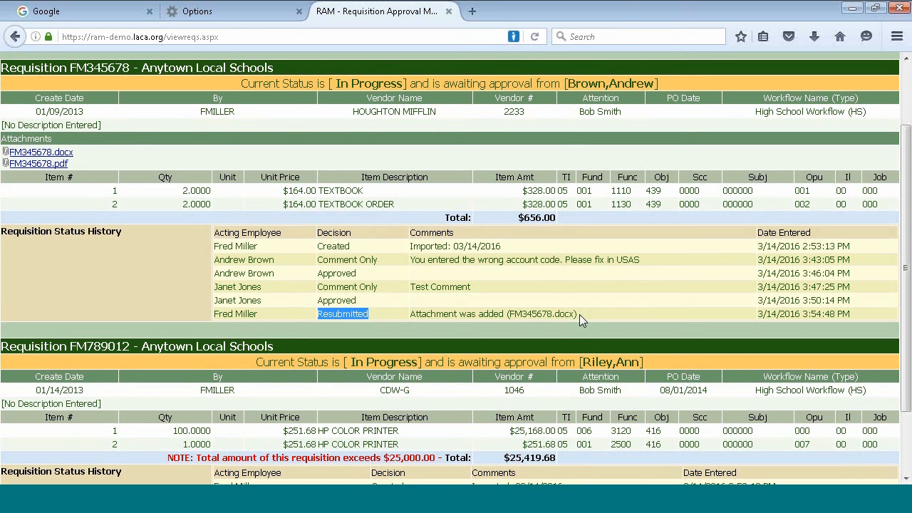
scroll(507, 342, down, 2)
Log out, sign in as the administrator approver, and list requisitions awaiting their approval
scroll(507, 349, up, 4)
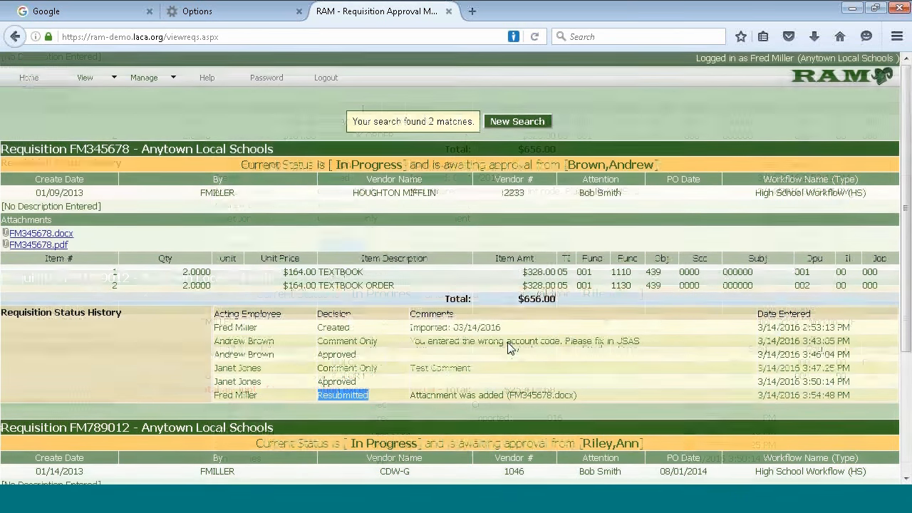
click(322, 82)
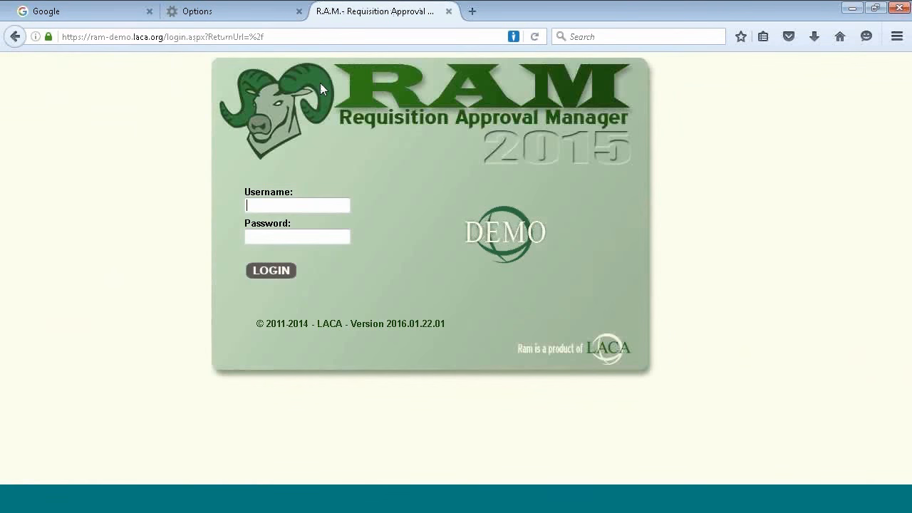
click(289, 205)
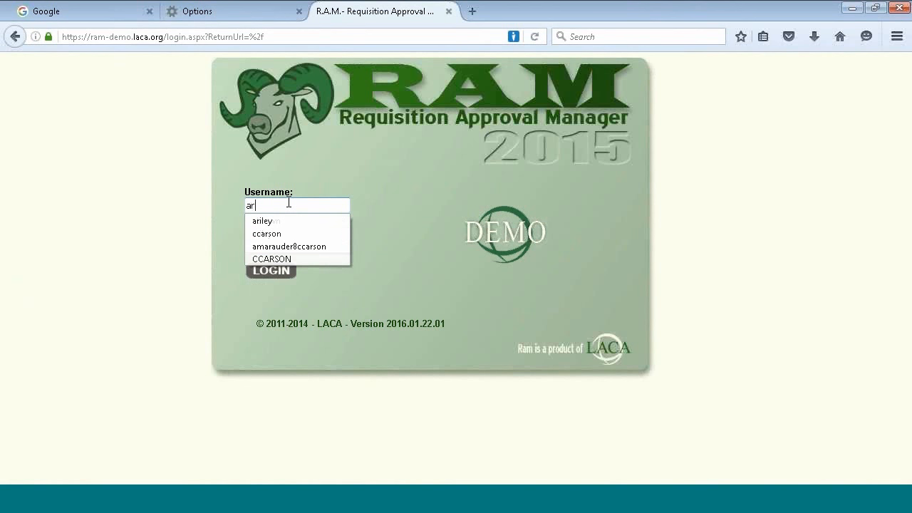
key(Tab)
text(••••)
key(Return)
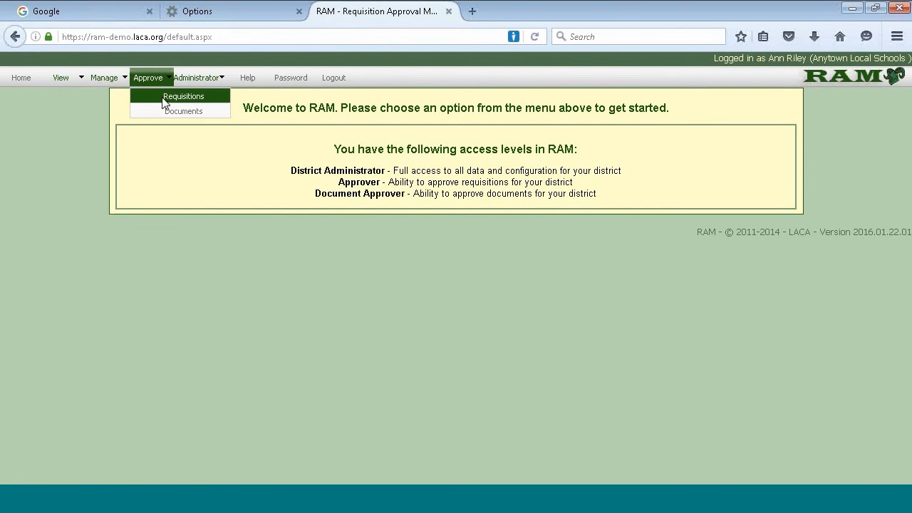
click(164, 99)
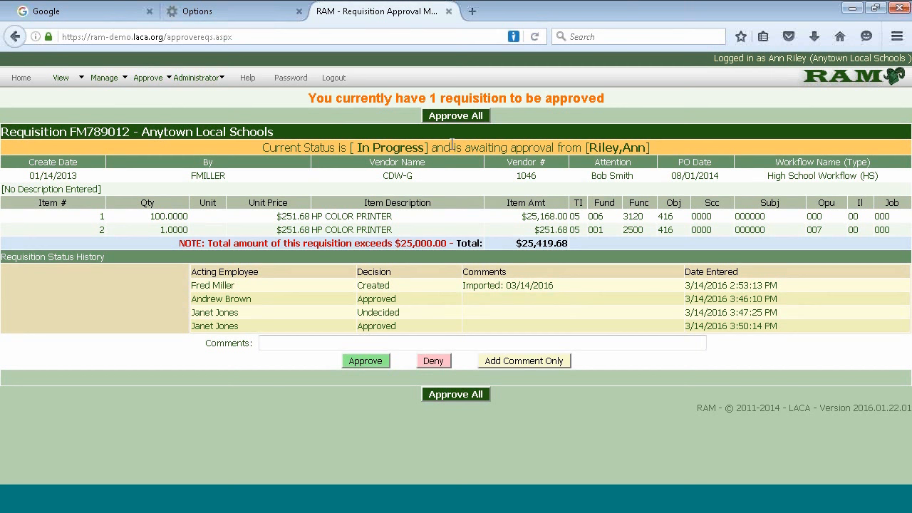
Sign in as the second approver and approve requisition FM345678
click(329, 76)
click(297, 204)
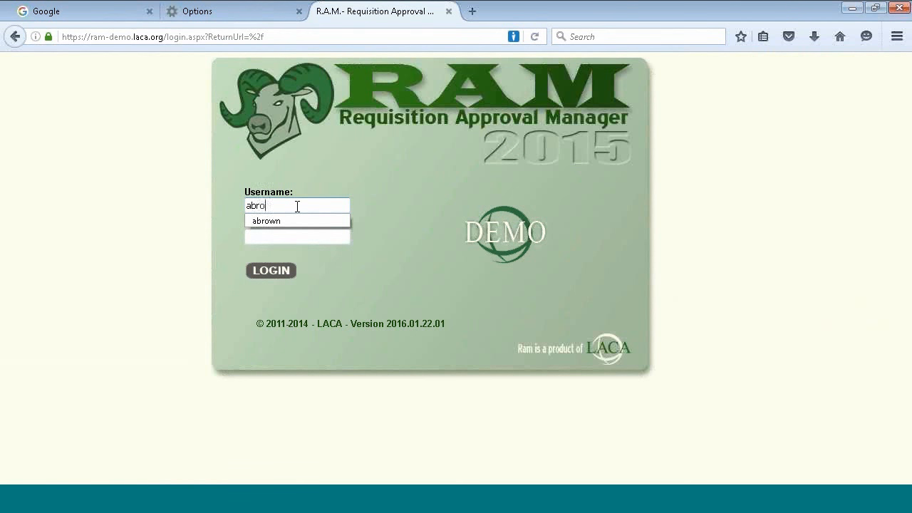
key(Tab)
text(passw)
key(Return)
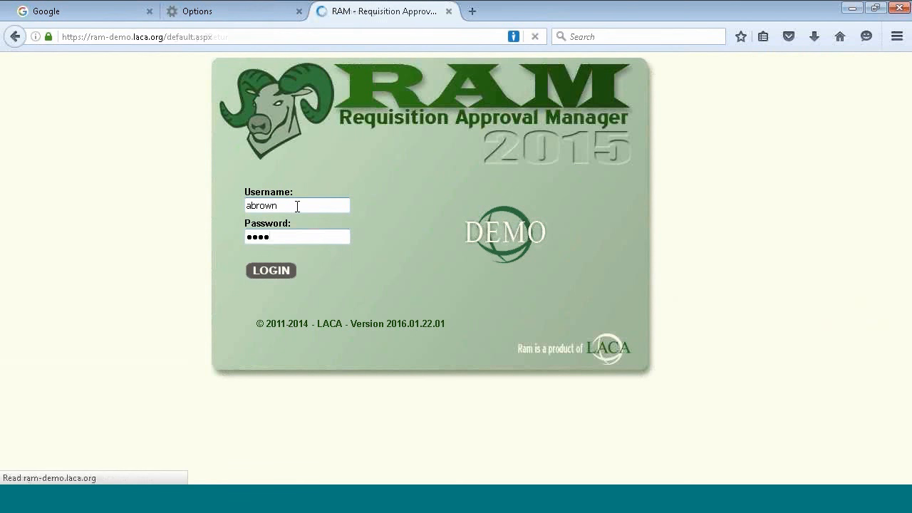
mouse_move(171, 78)
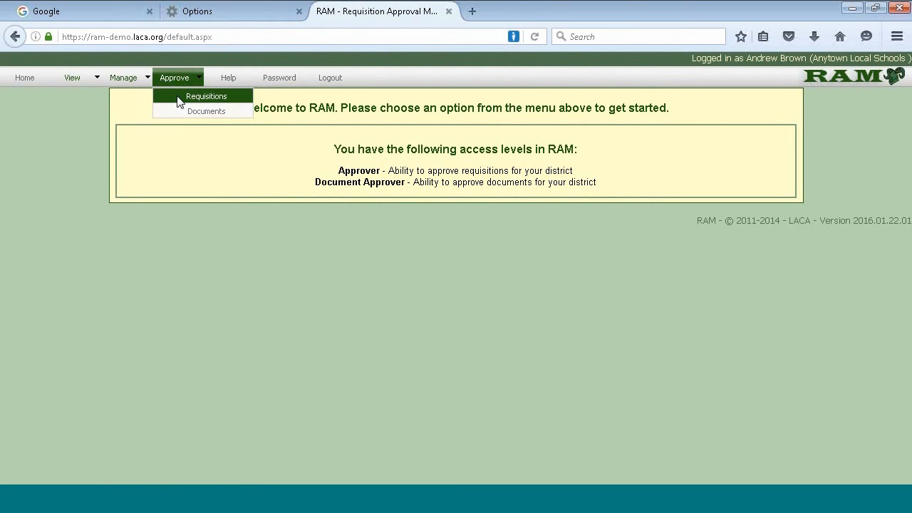
click(181, 96)
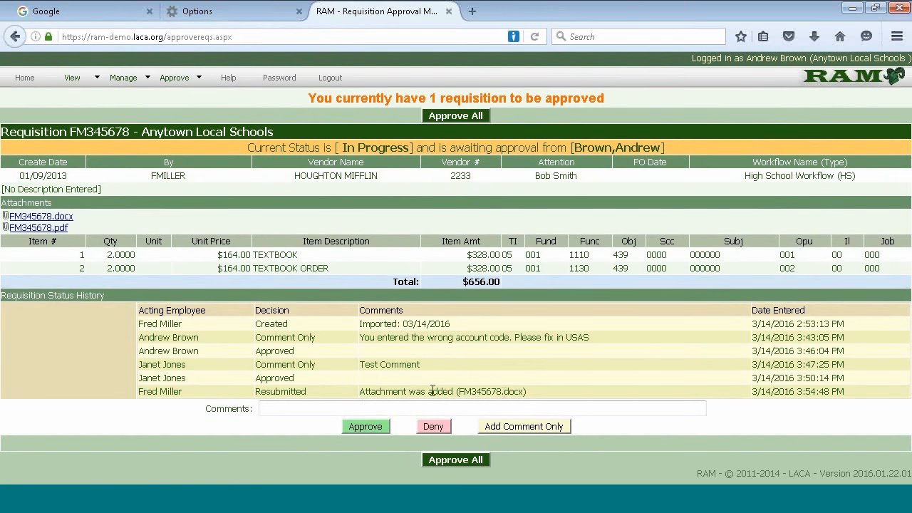
click(371, 426)
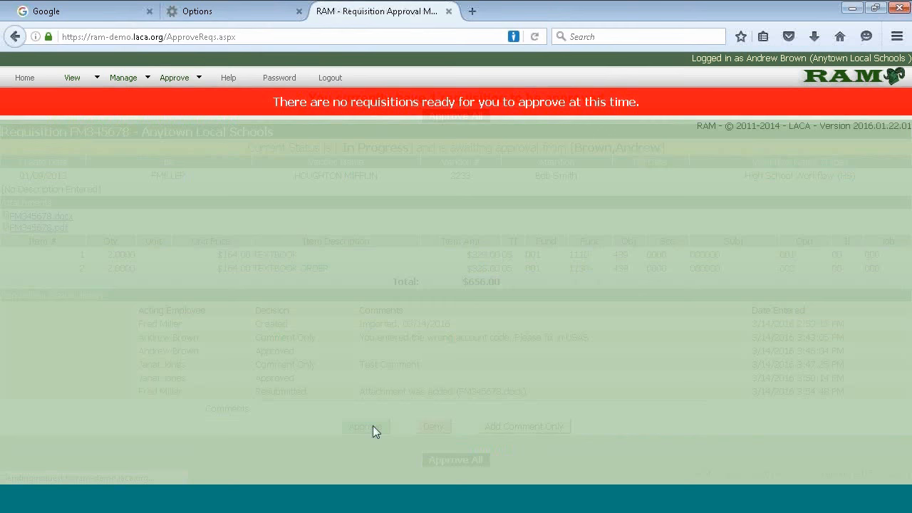
Switch to the third approver, submit approval of FM345678, and log out
click(316, 77)
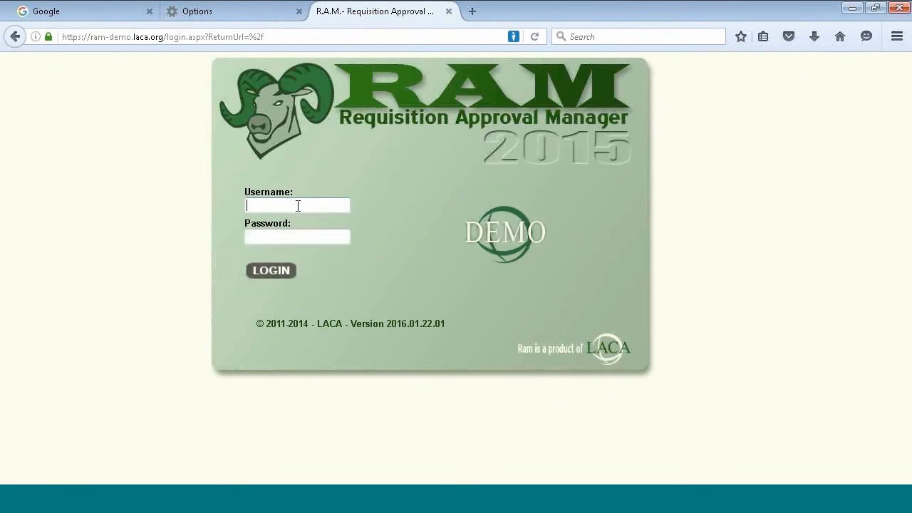
click(296, 207)
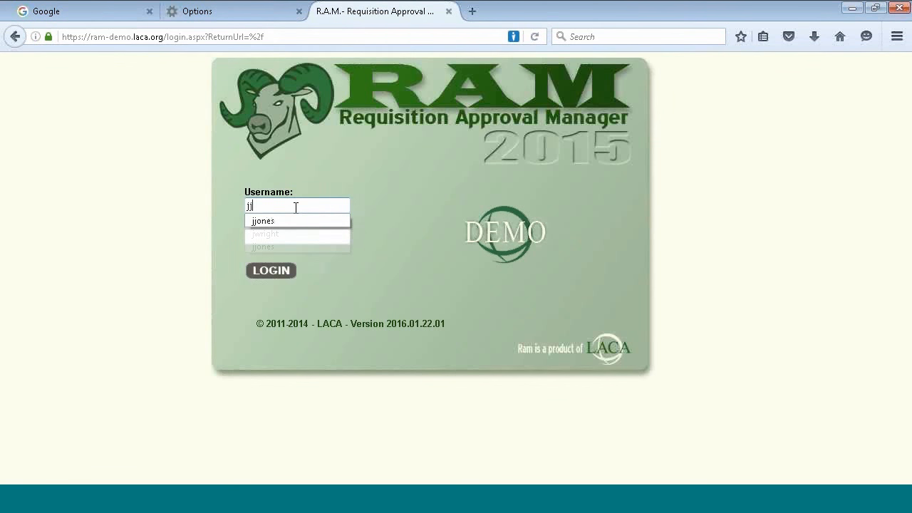
key(Down)
key(Tab)
text(••••)
key(Return)
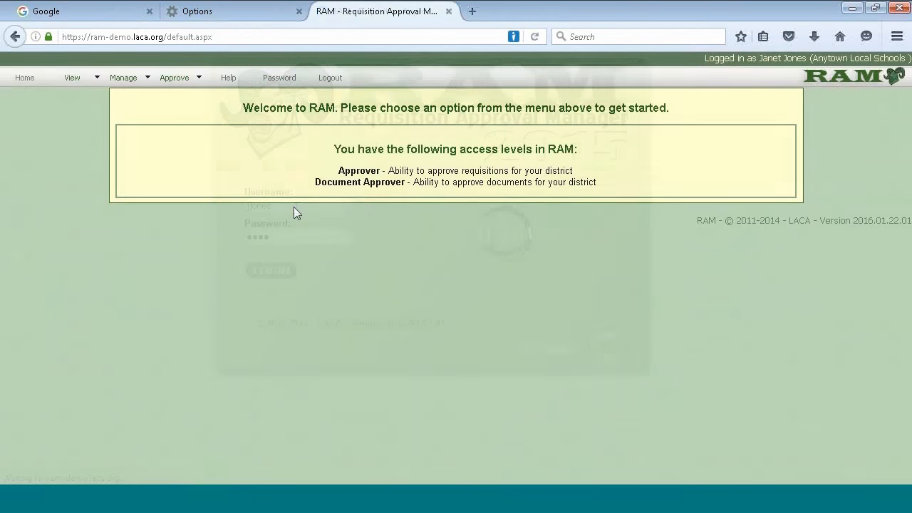
click(179, 94)
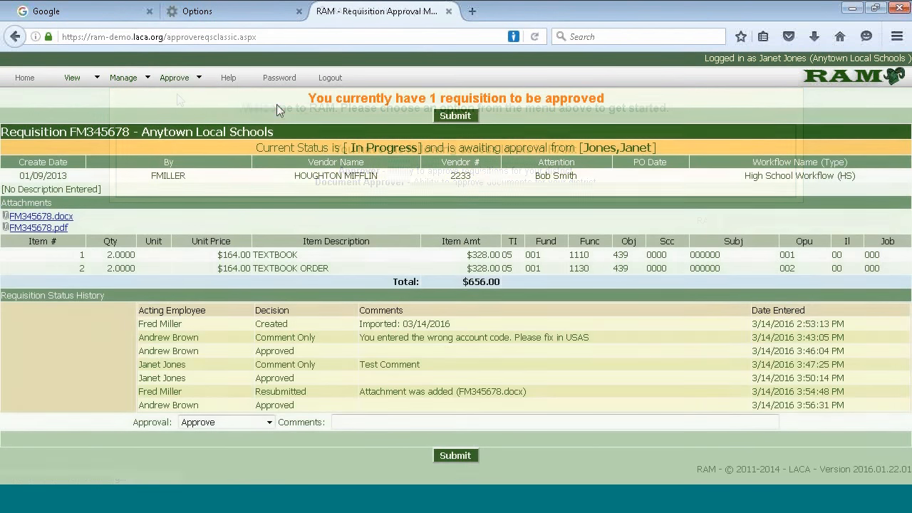
click(456, 455)
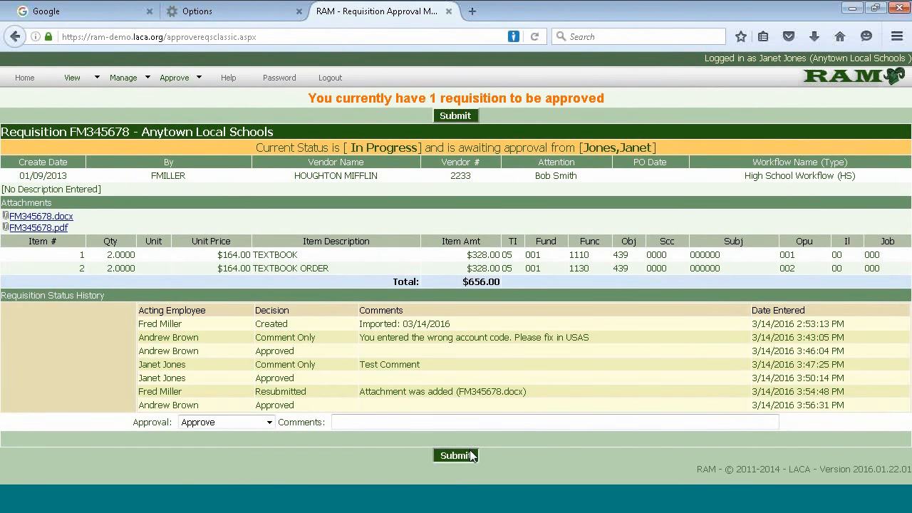
click(327, 77)
Sign in as the final approver and list the requisitions awaiting approval
click(300, 206)
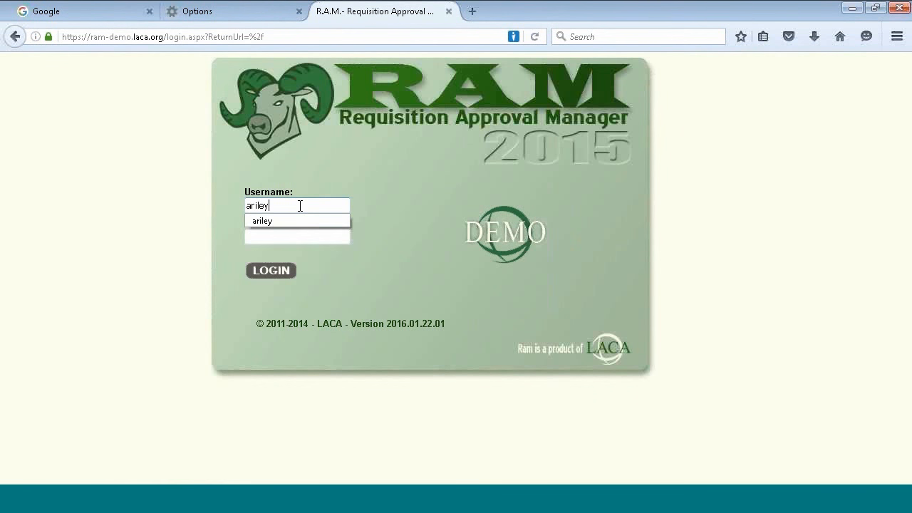
key(Tab)
text(demo)
key(Return)
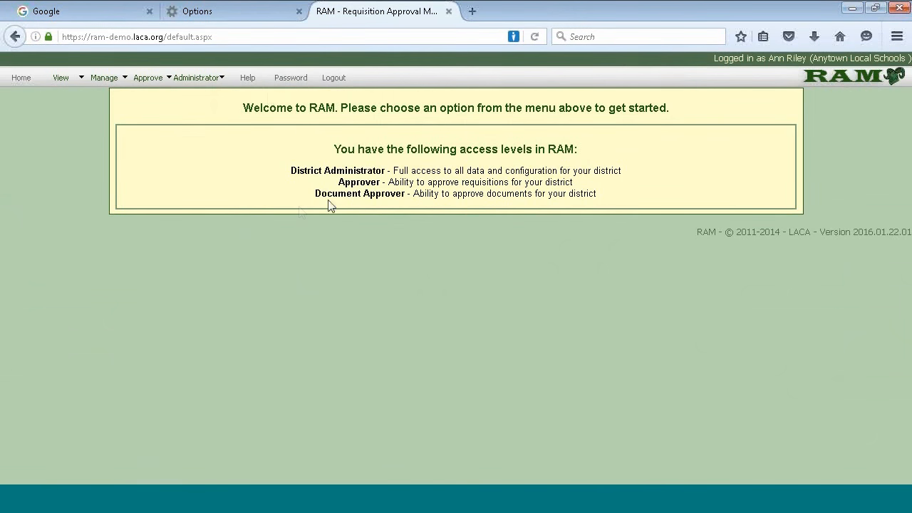
mouse_move(150, 81)
click(183, 96)
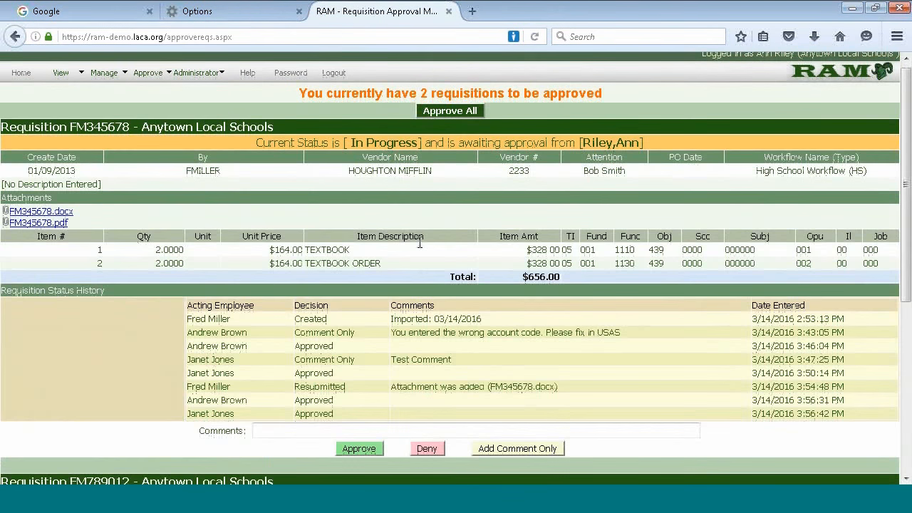
Review FM345678 and FM789012, then approve both requisitions at once
scroll(418, 241, down, 5)
scroll(421, 265, up, 5)
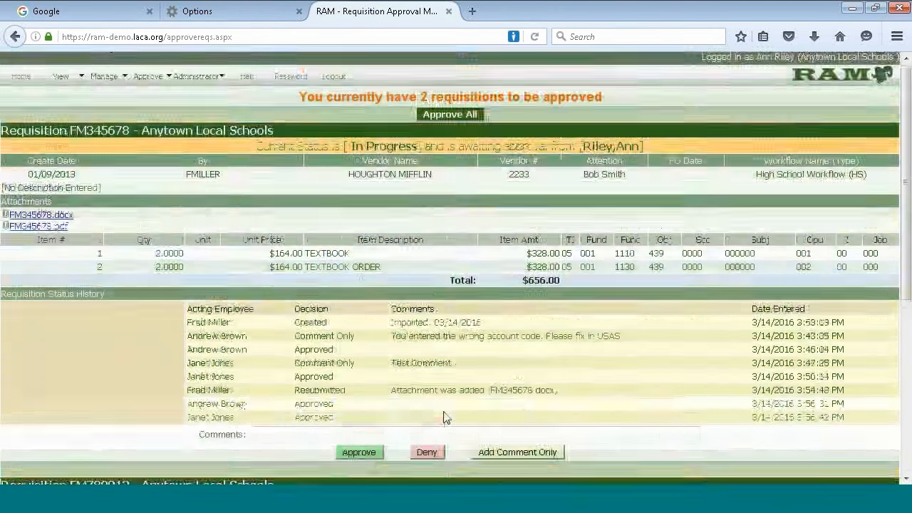
scroll(501, 243, down, 3)
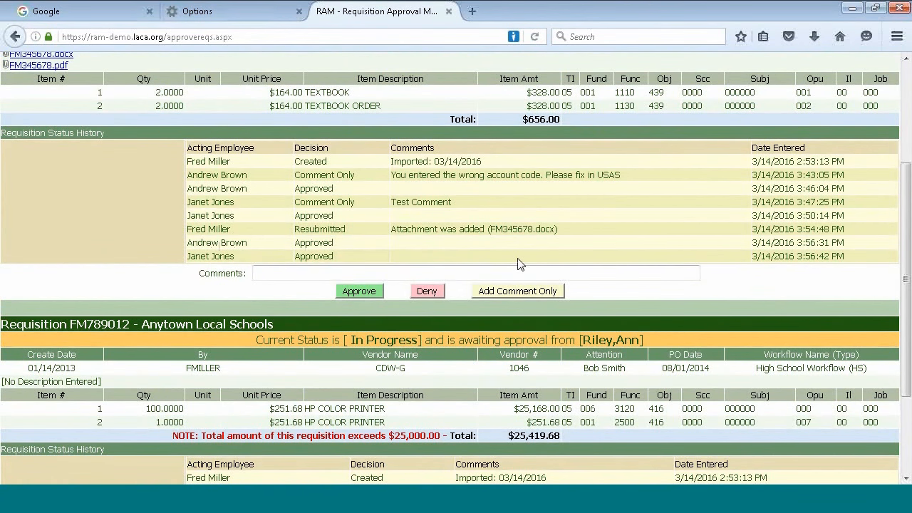
scroll(518, 263, down, 3)
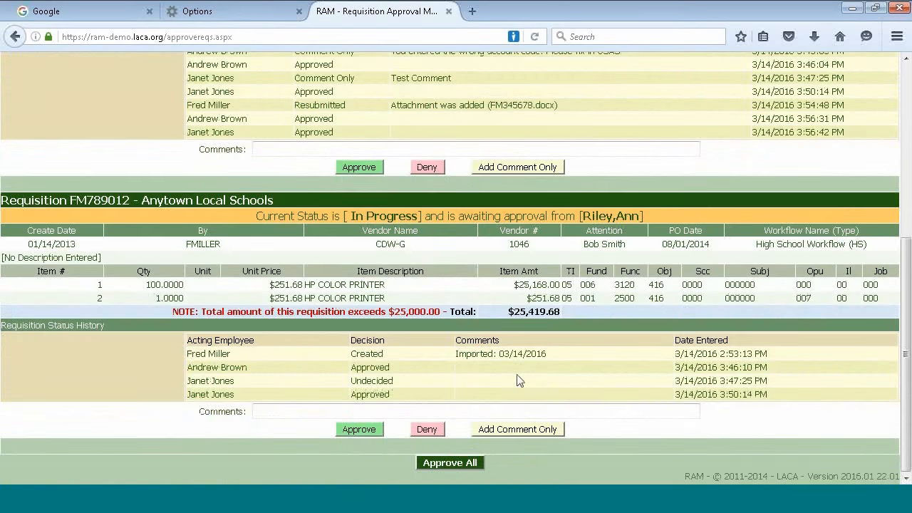
scroll(550, 383, up, 7)
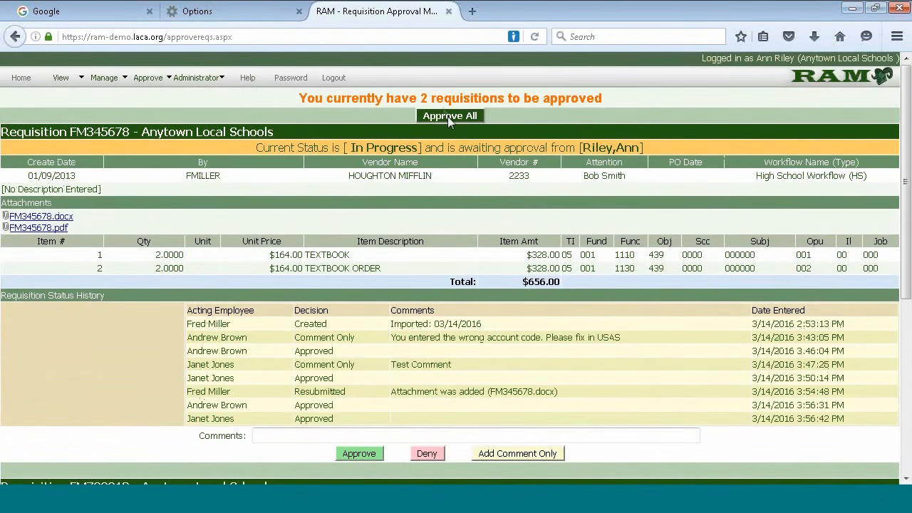
click(447, 116)
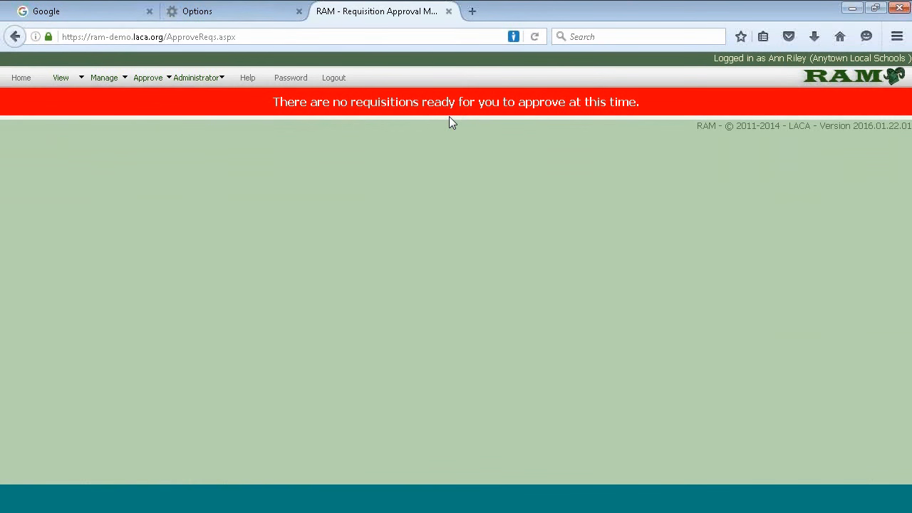
click(65, 96)
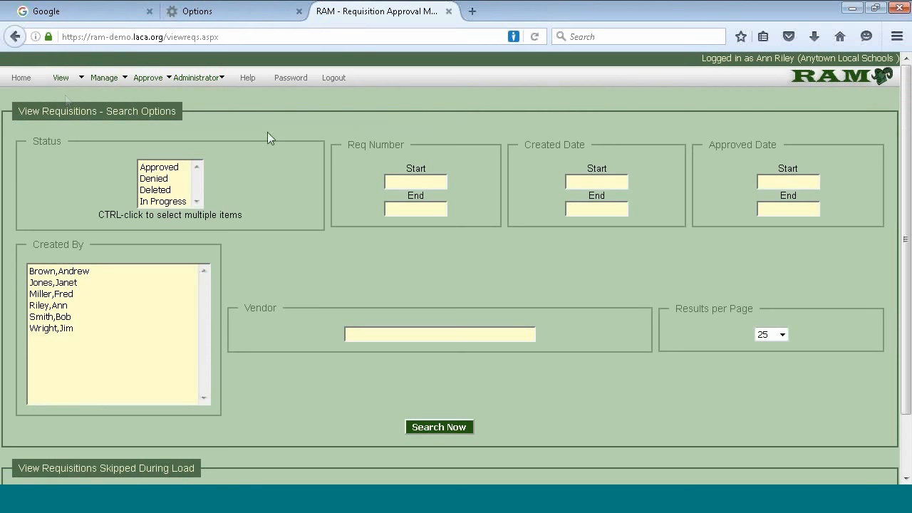
Search all requisitions and verify FM345678 and FM789012 both show Approved
click(430, 429)
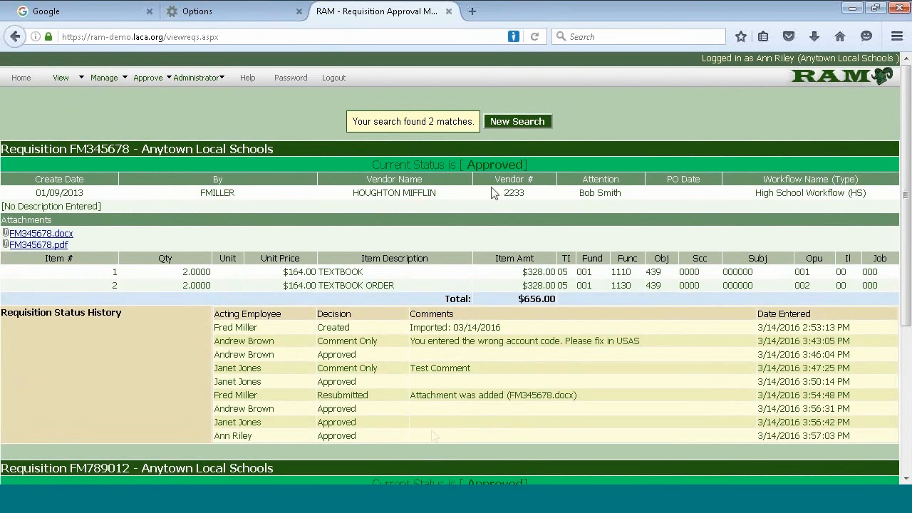
drag(534, 163, 354, 163)
click(358, 164)
scroll(520, 312, down, 5)
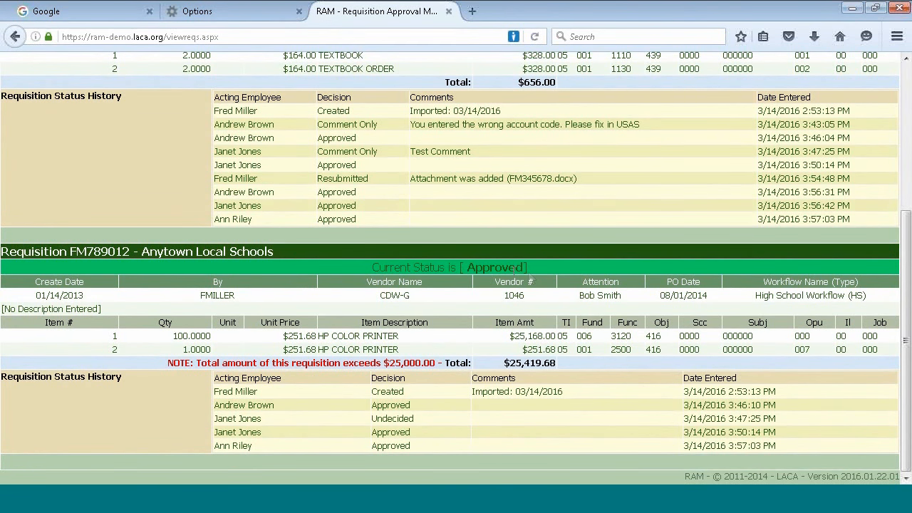
scroll(579, 259, up, 1)
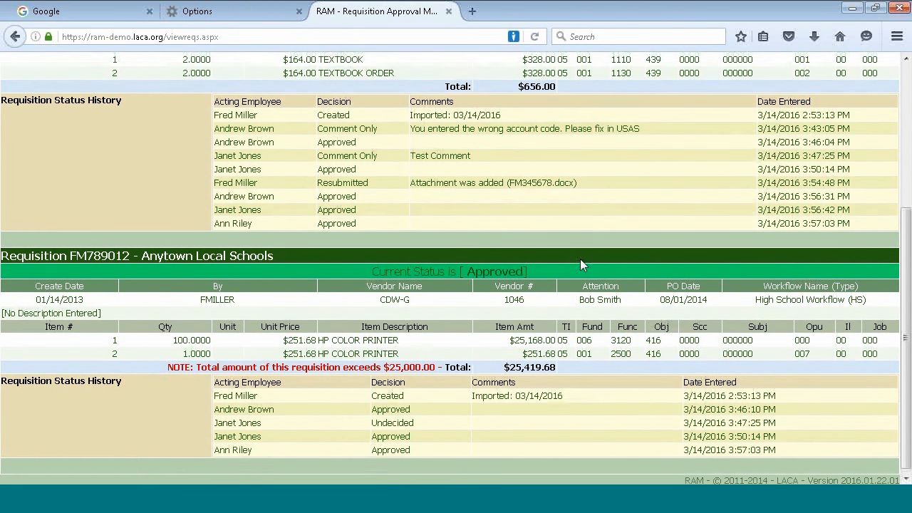
scroll(579, 262, up, 5)
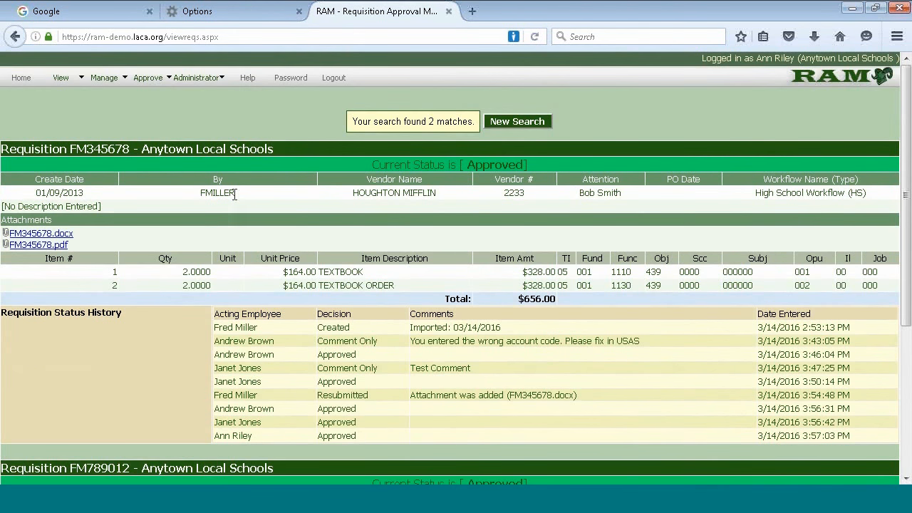